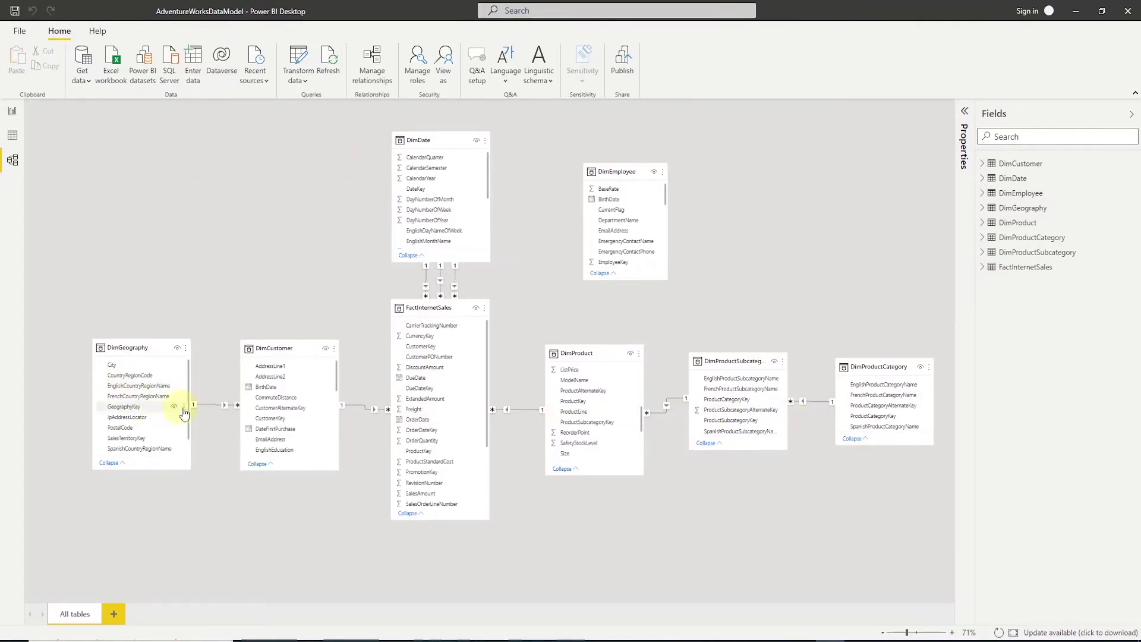
left_click(179, 406)
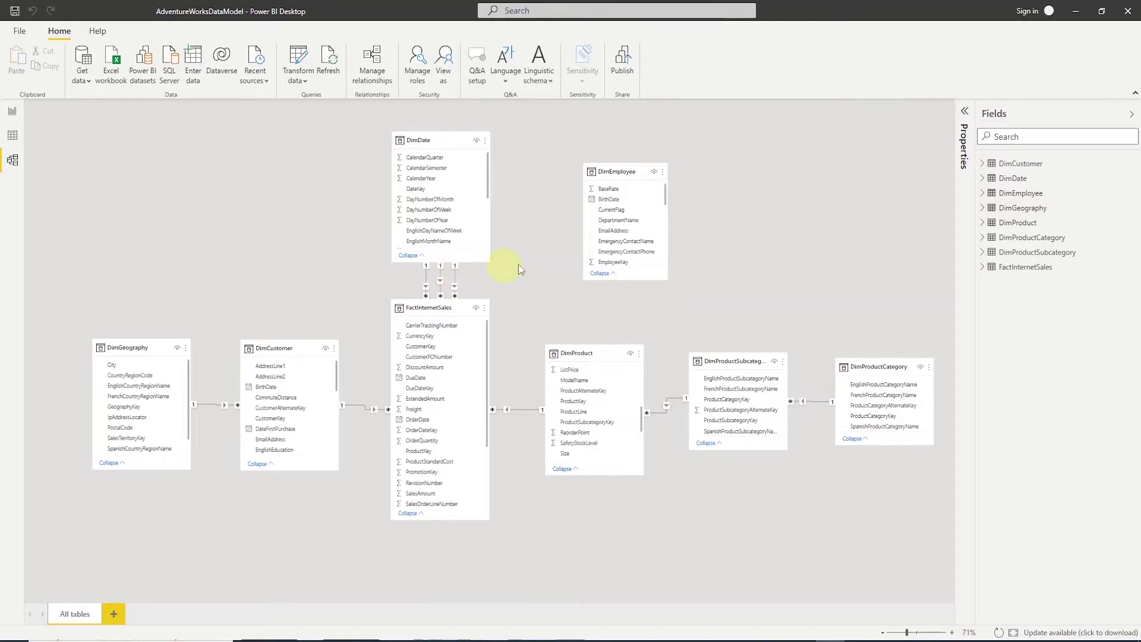
mouse_move(618, 174)
left_click(266, 81)
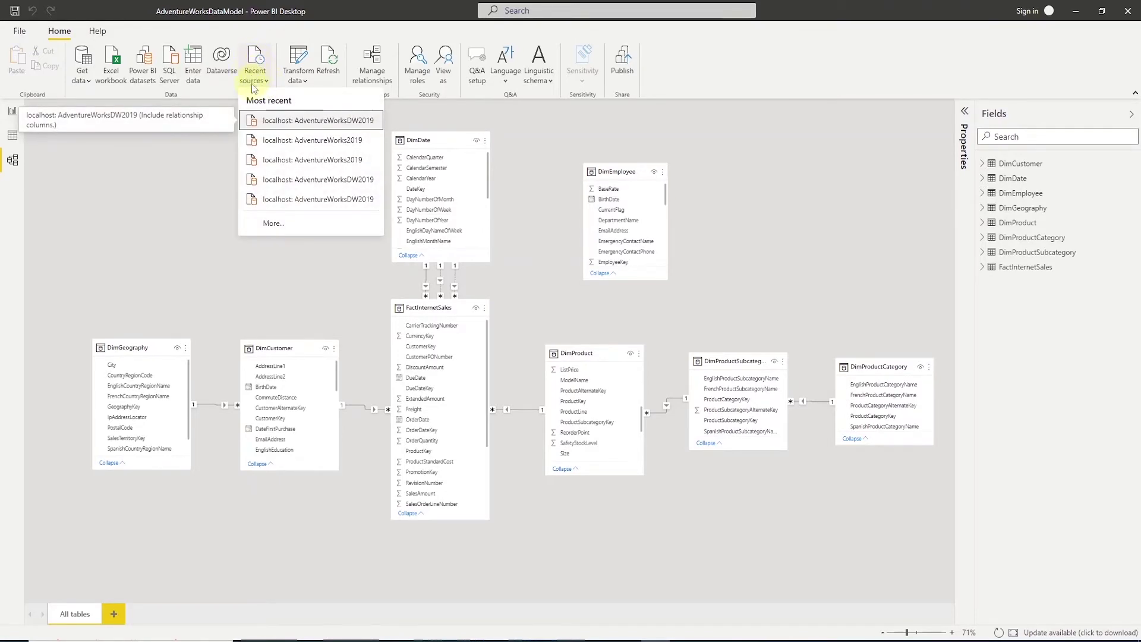
Step: Reconnect to AdventureWorksDW2019 and select DimEmployee along with its related tables
left_click(302, 119)
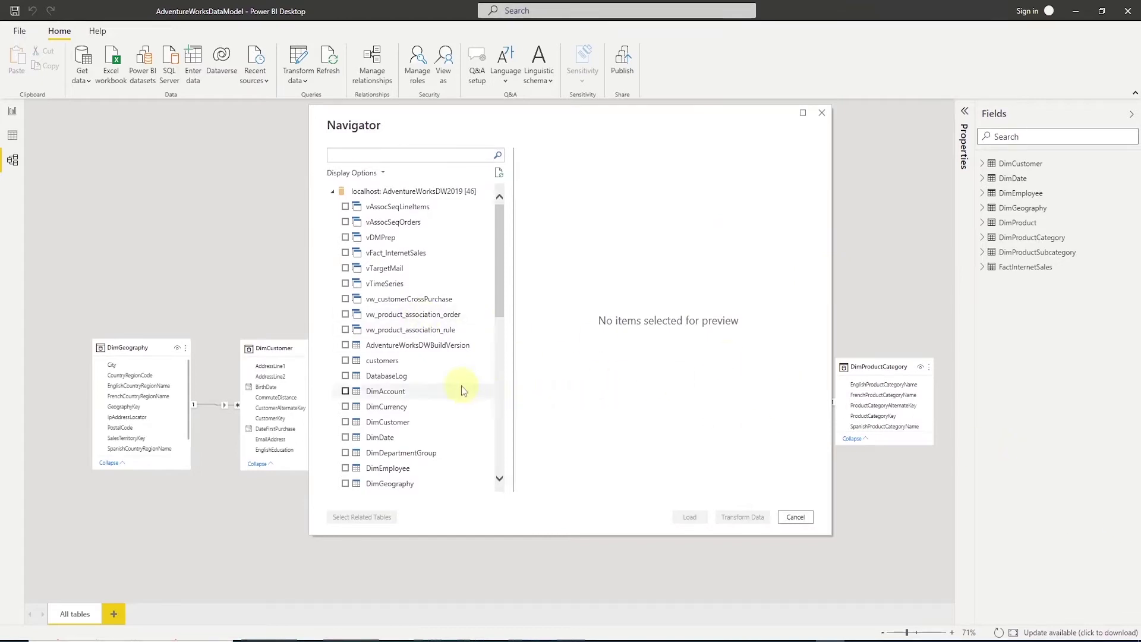
scroll(419, 359, "down", 2)
scroll(419, 359, "down", 2)
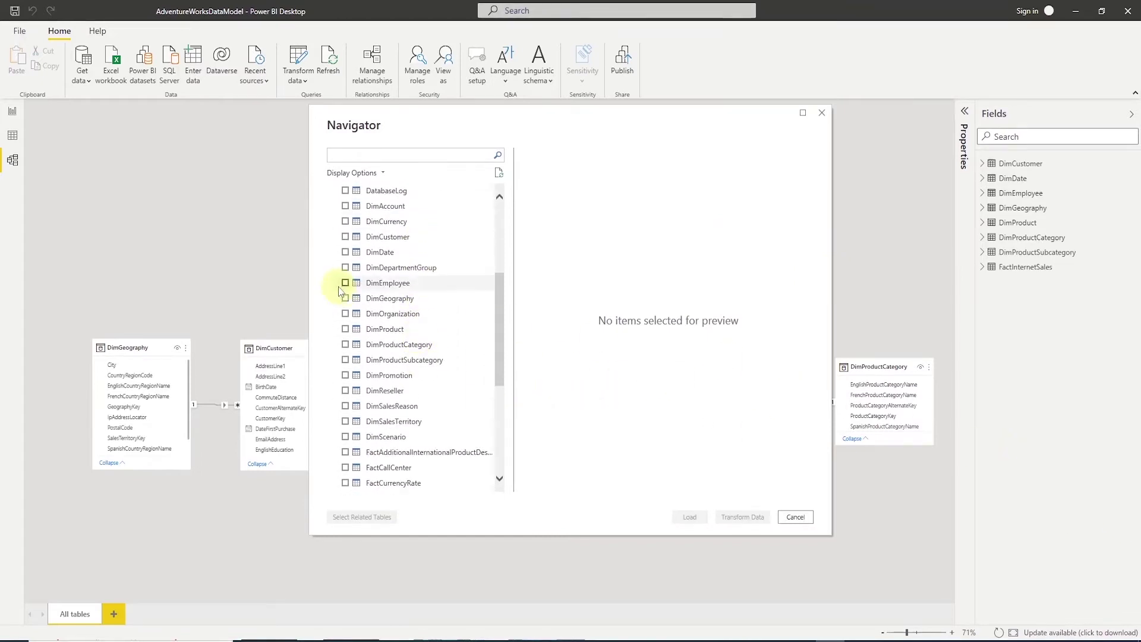
left_click(345, 284)
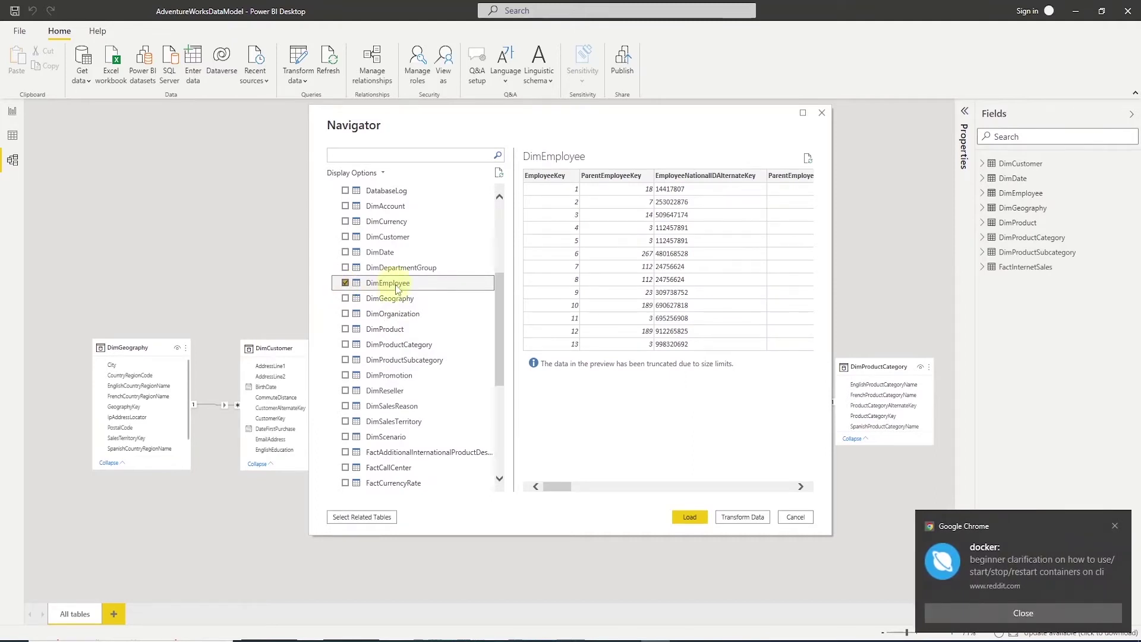
left_click(373, 518)
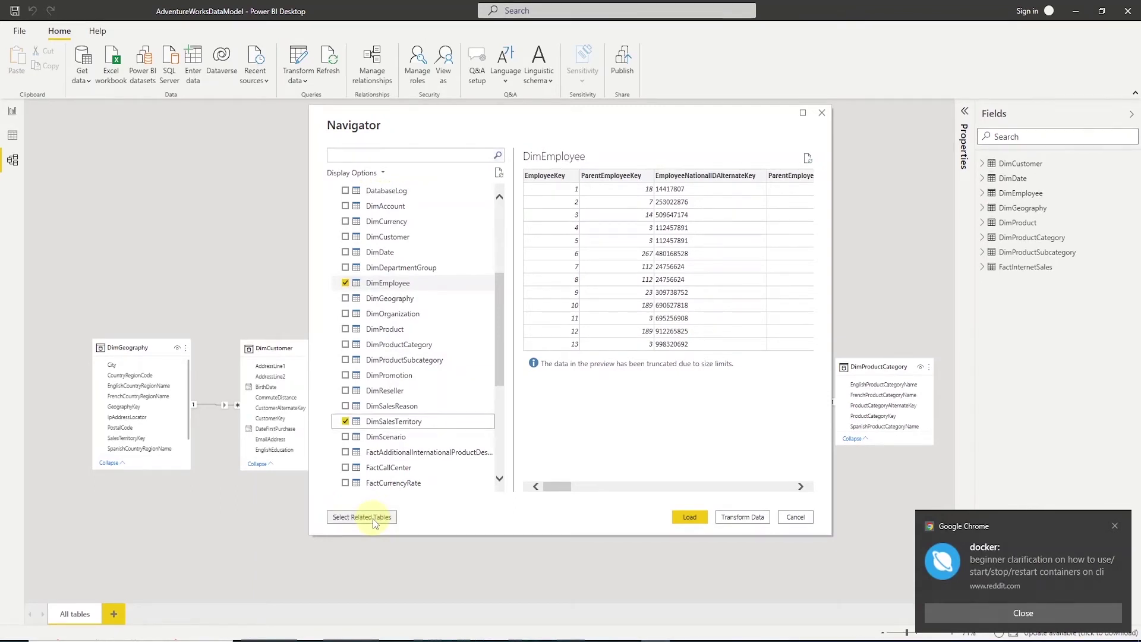
Step: Deselect FactResellerSales, FactSalesQuota and DimEmployee, then load only DimSalesTerritory
left_click_drag(499, 325, 497, 380)
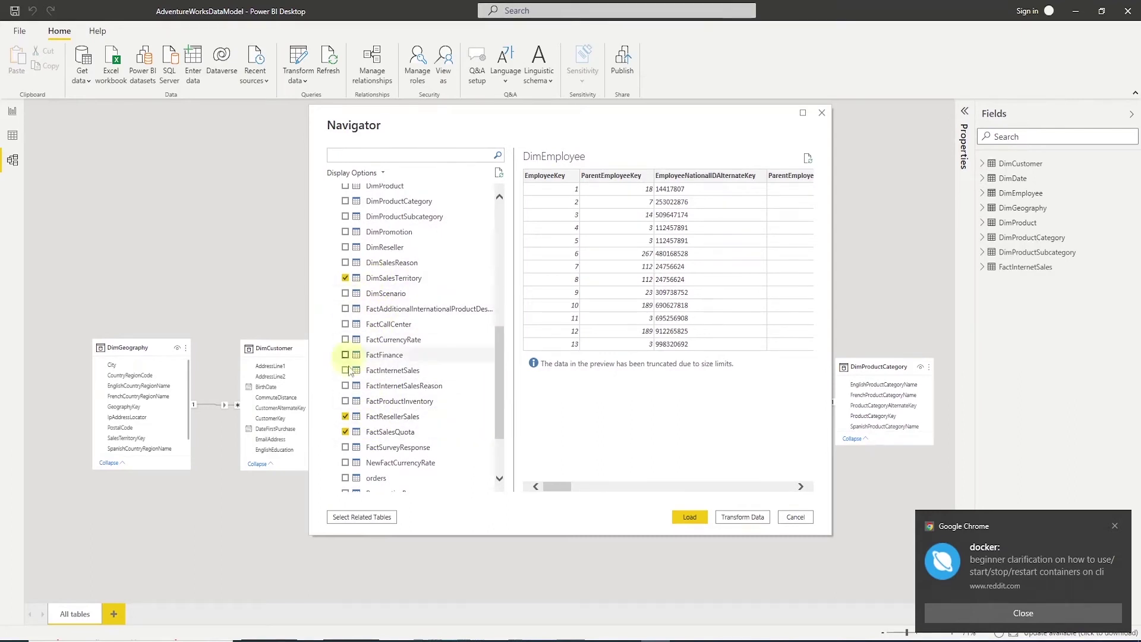
left_click(345, 416)
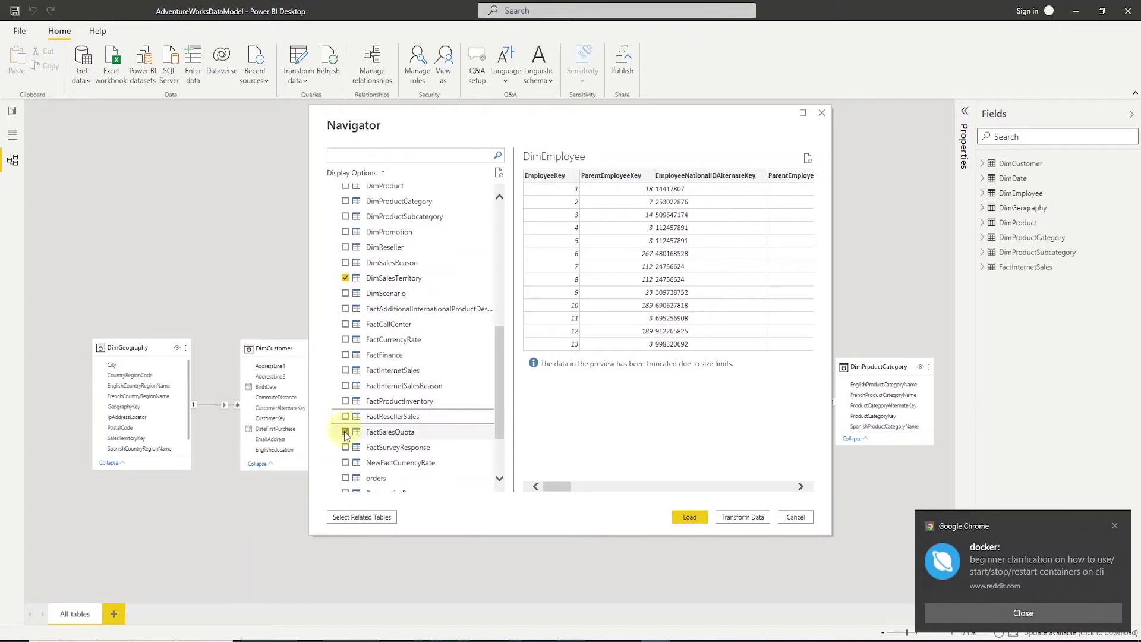
left_click(345, 432)
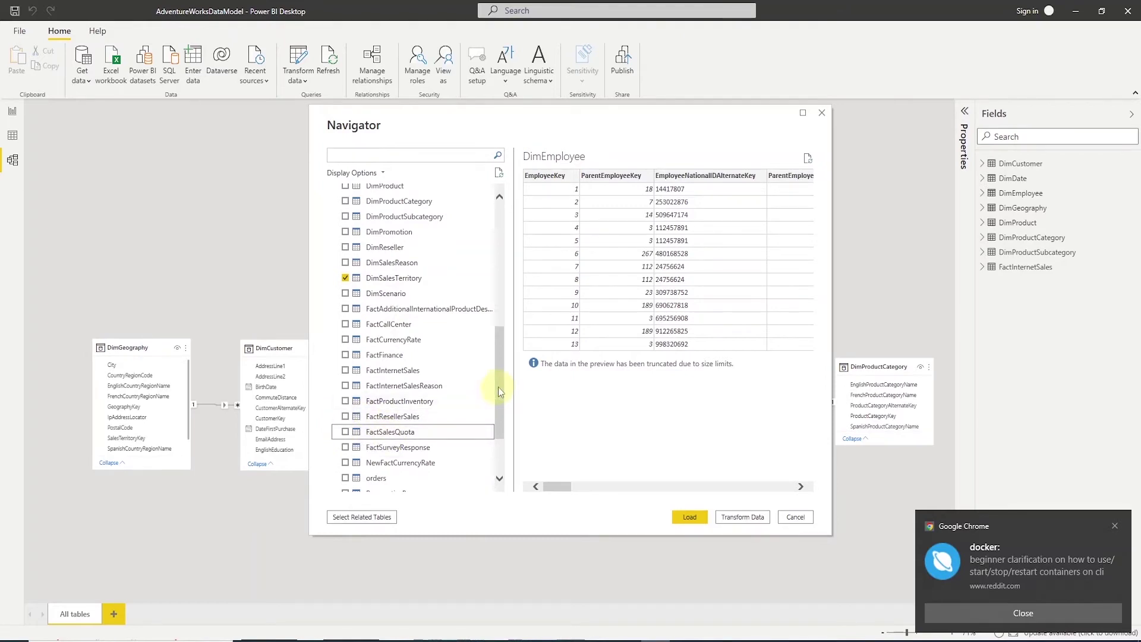
scroll(498, 386, "up", 4)
left_click(345, 289)
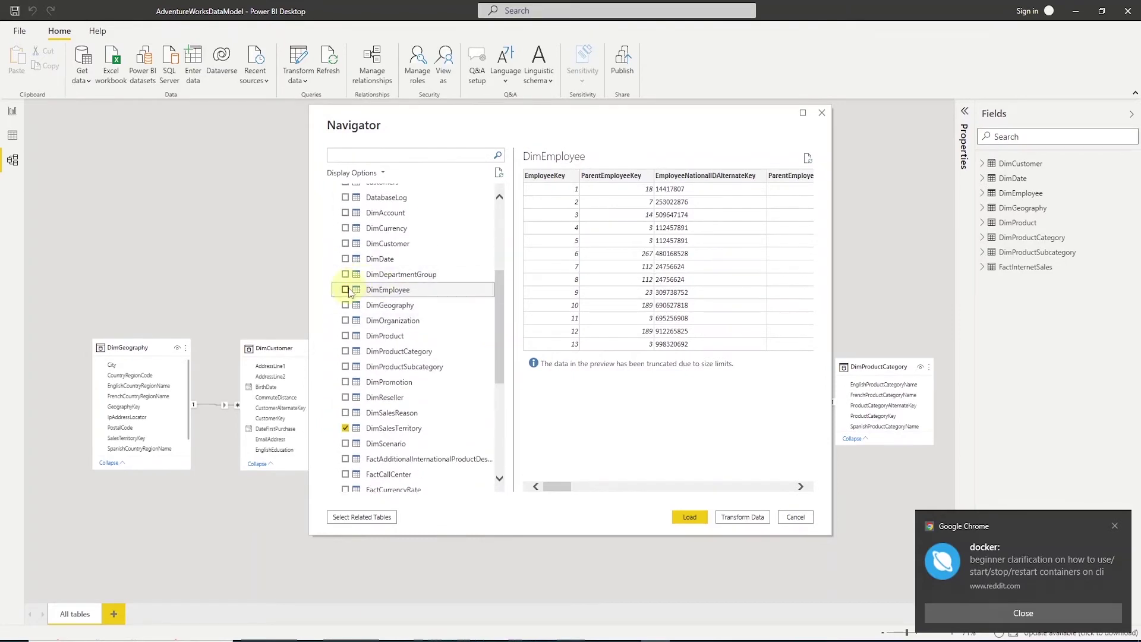
left_click(682, 515)
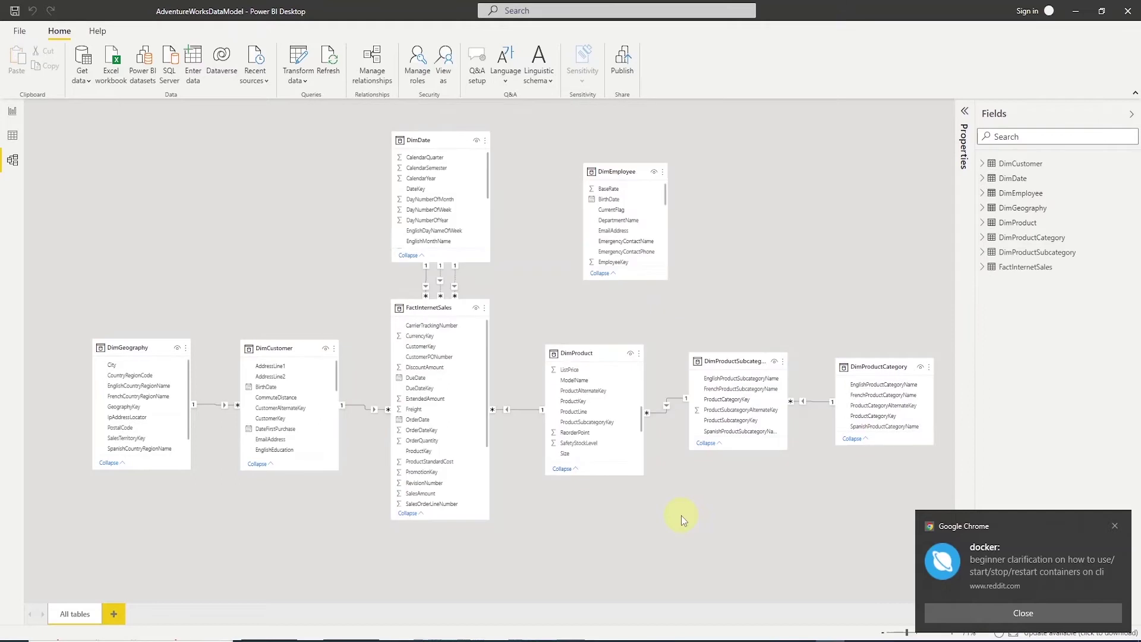
left_click(1113, 527)
Step: Accept the connection settings, nudge the DimDate card back into place, and view DimEmployee's data
left_click(638, 384)
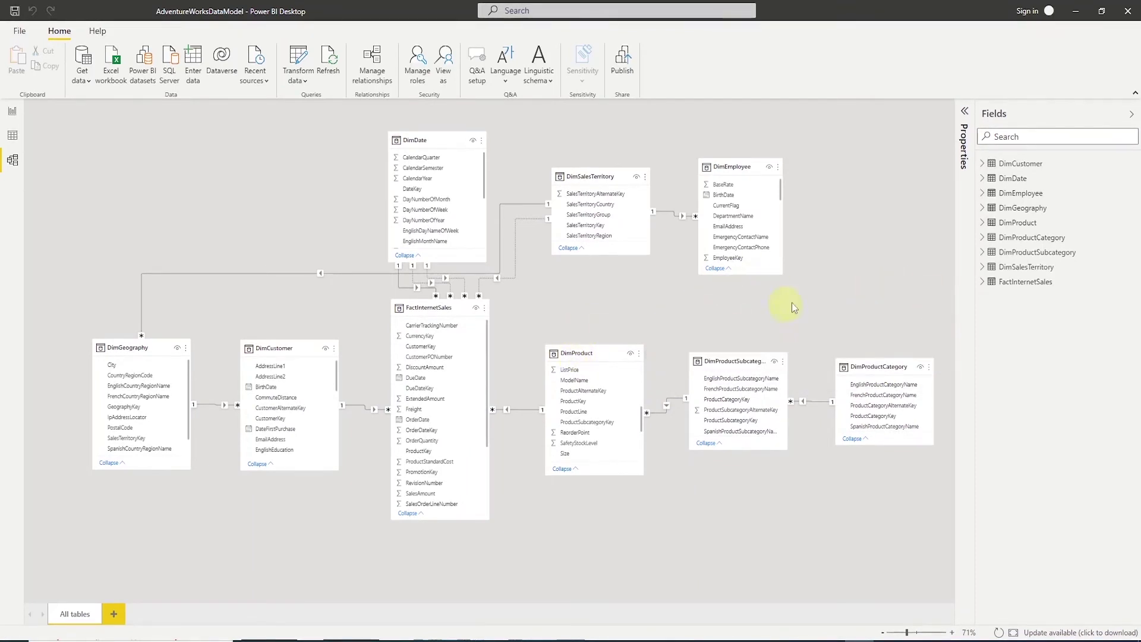
mouse_move(768, 358)
mouse_move(891, 366)
left_click_drag(434, 133, 446, 132)
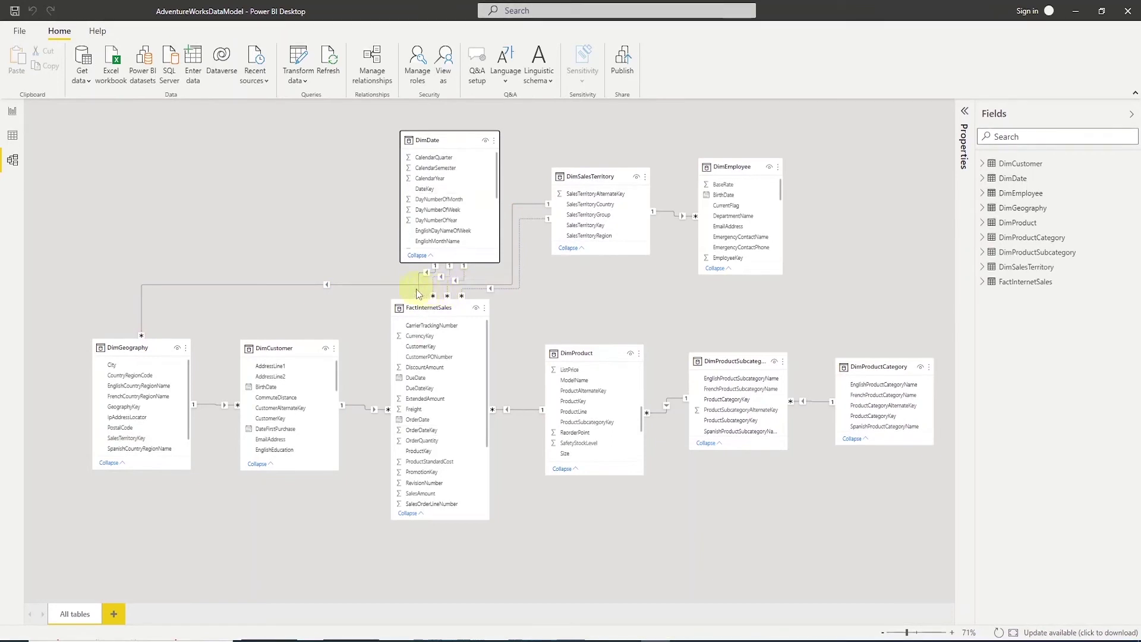
mouse_move(433, 143)
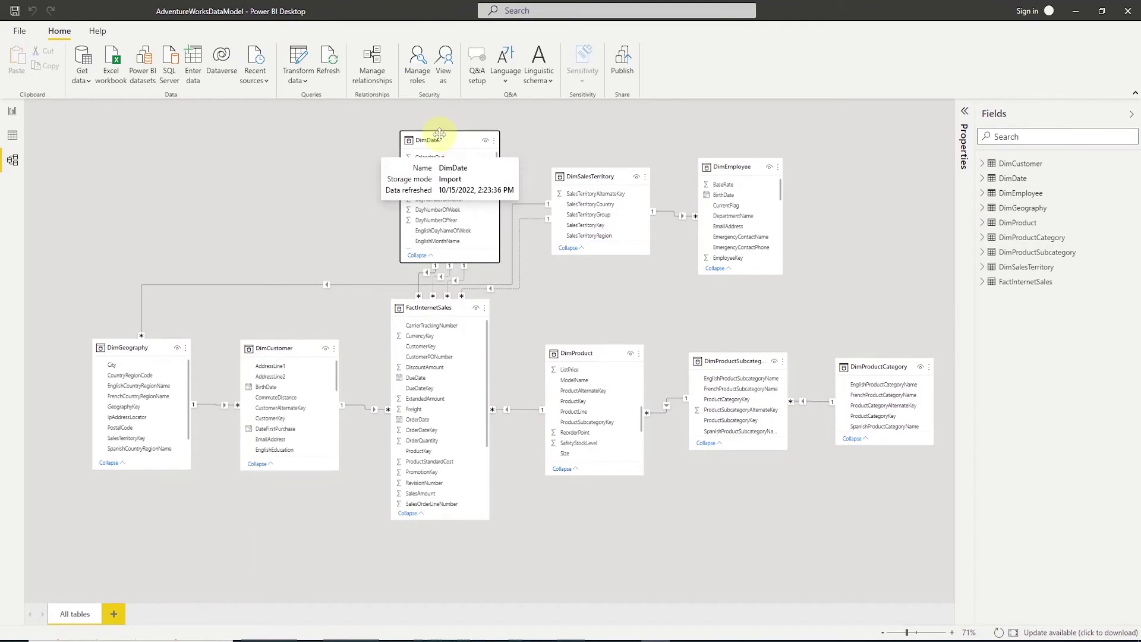
left_click_drag(441, 135, 435, 132)
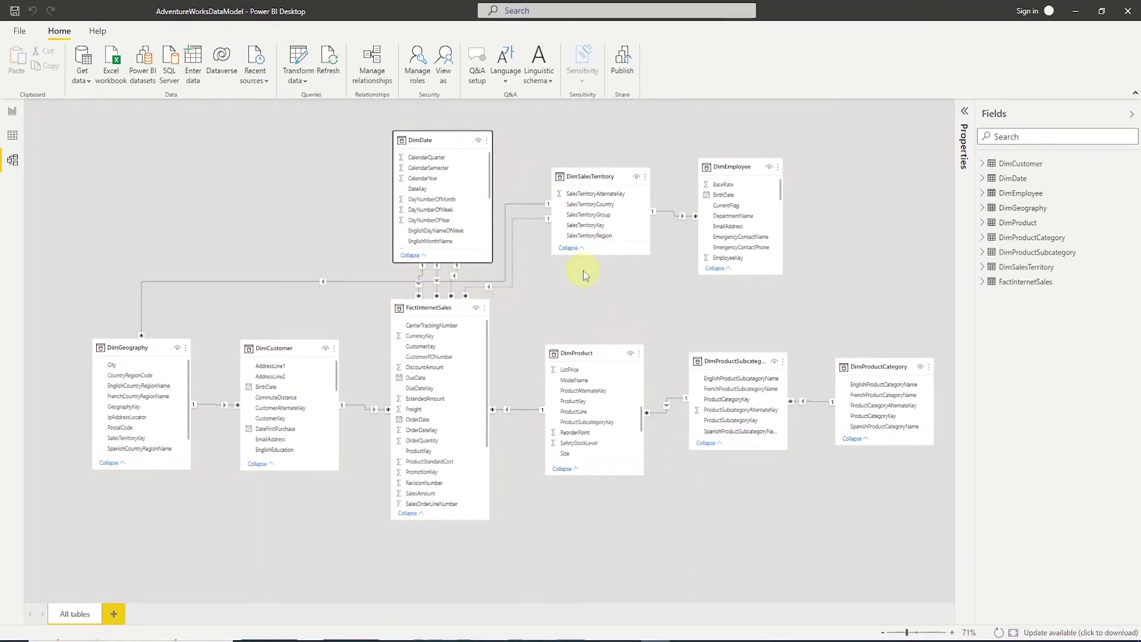
left_click(17, 141)
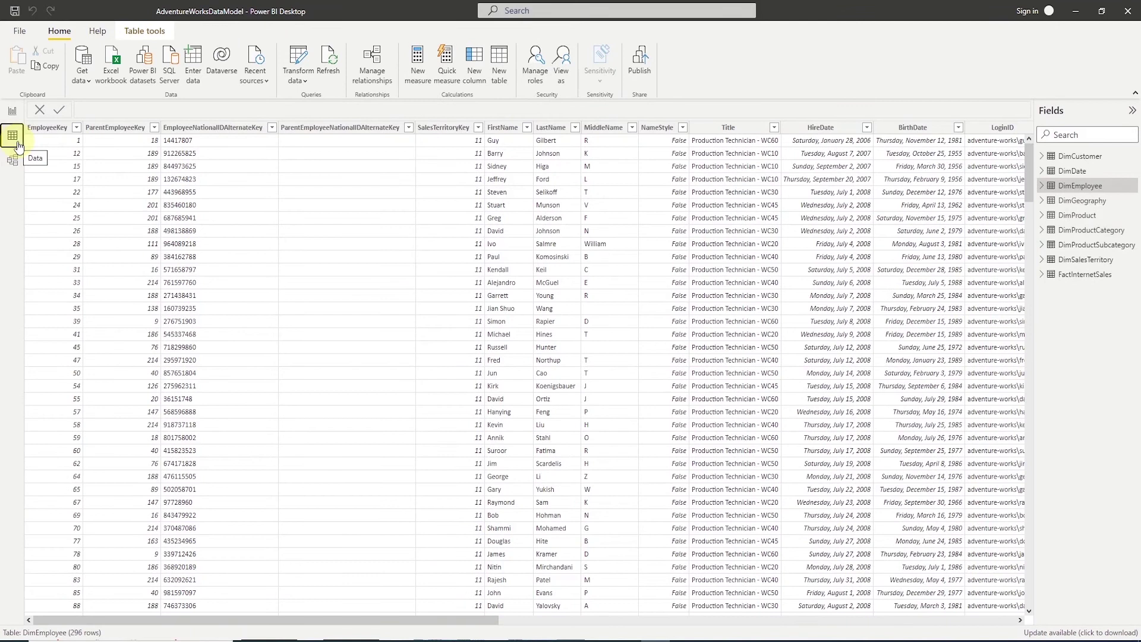
Step: Create calculated tables ShipDate = DimDate and DueDate = DimDate
left_click(501, 57)
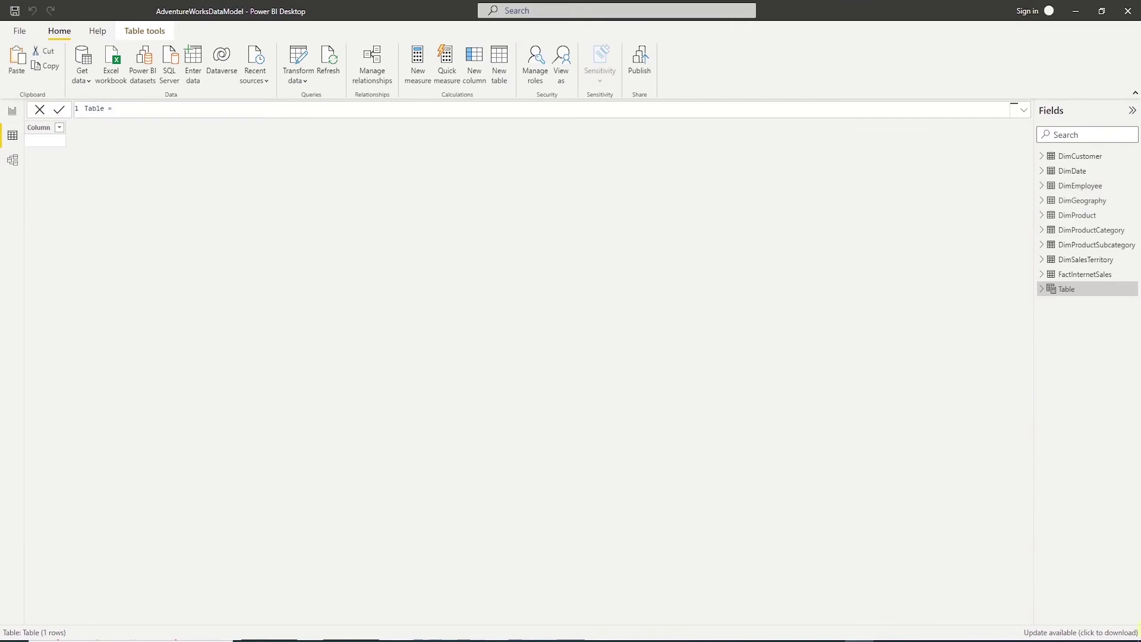
double_click(95, 108)
type("ShipDate")
key("End")
type("Dim")
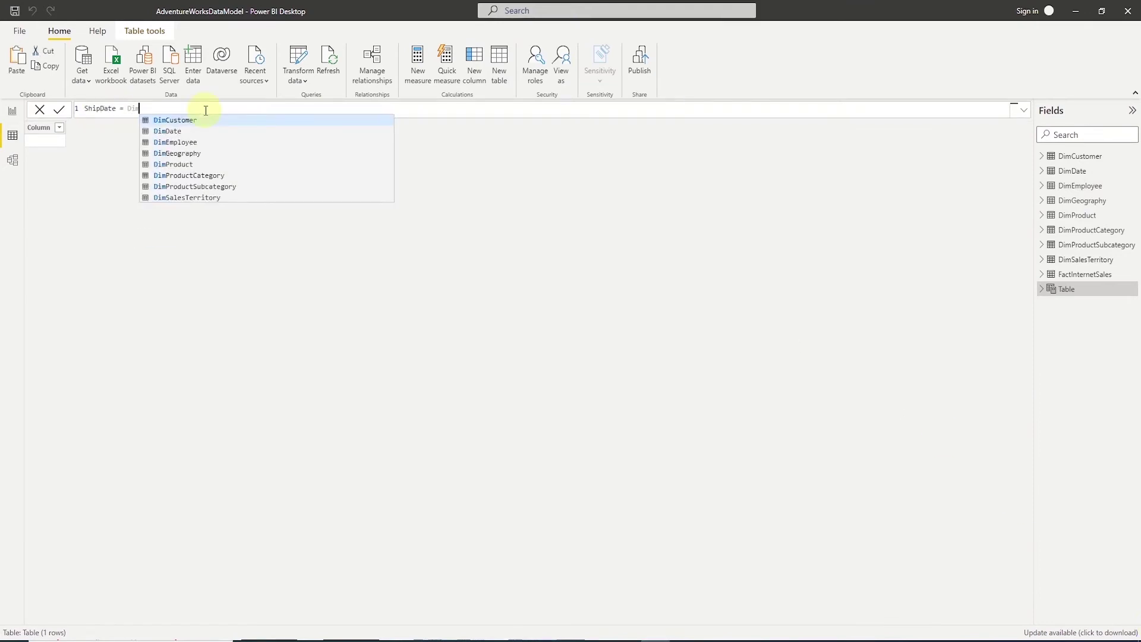
type("Date")
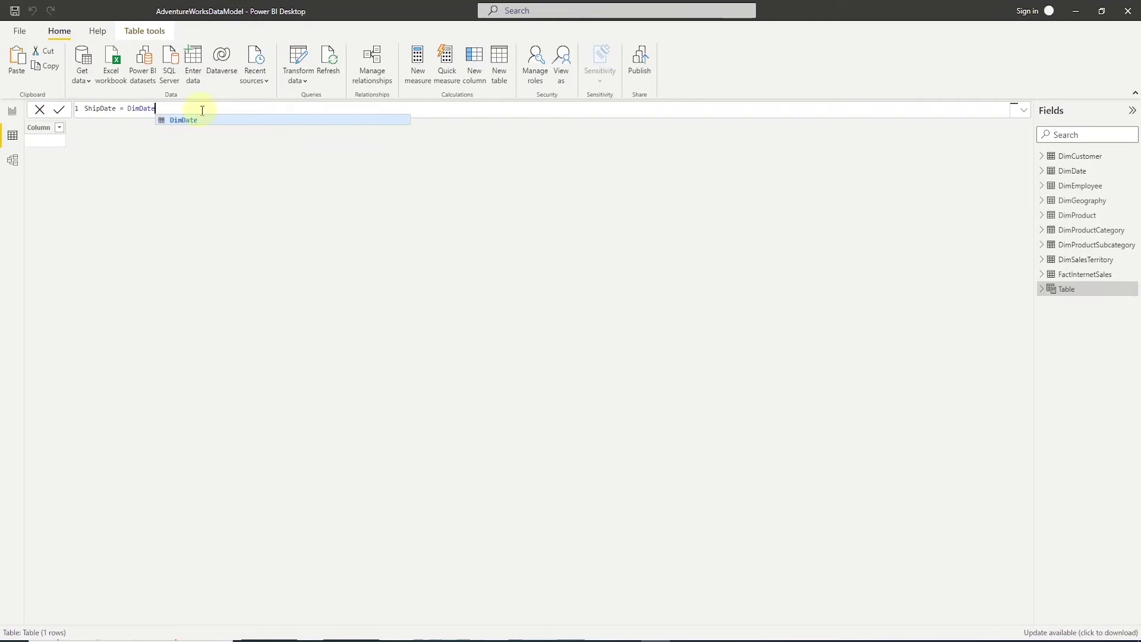
left_click(62, 111)
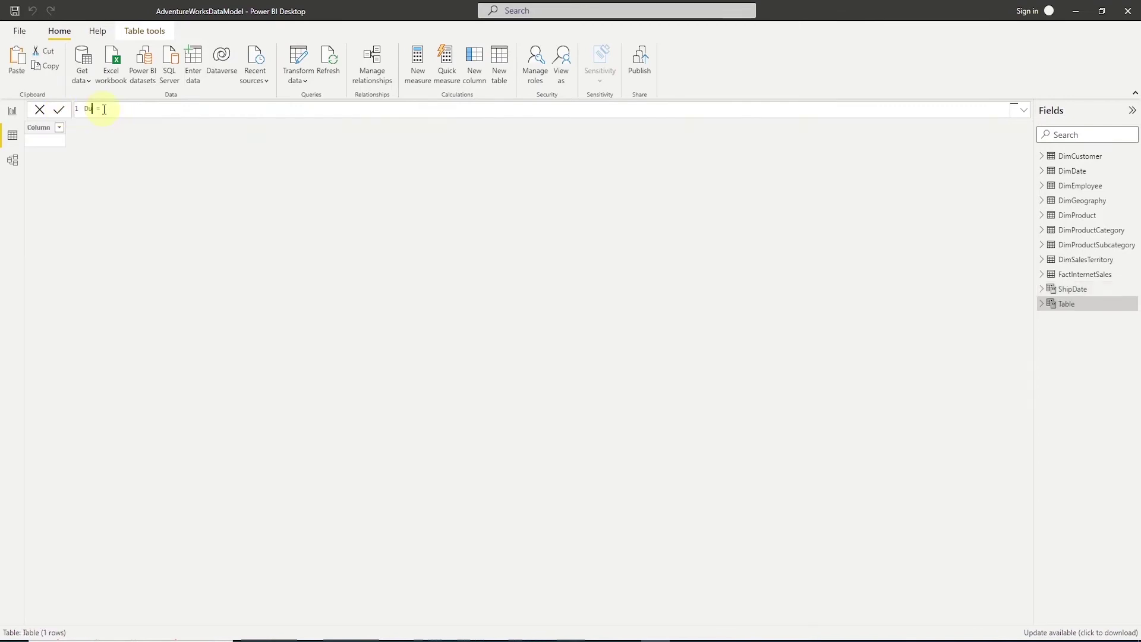
type("DimDate")
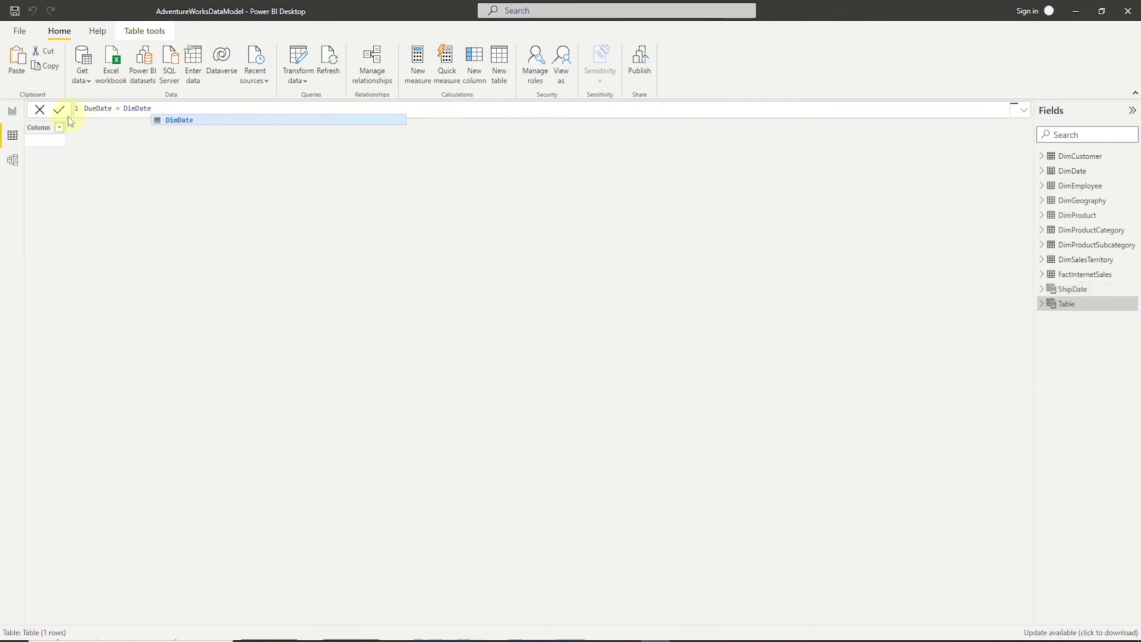
left_click(58, 110)
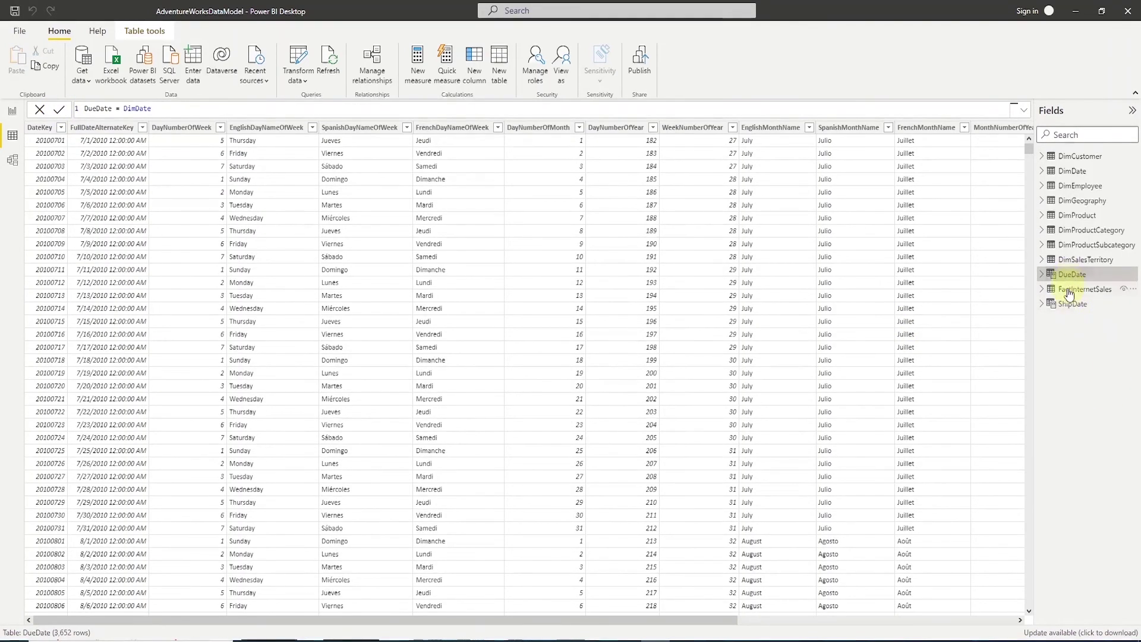
Step: Rename the DimDate table to OrderDate
right_click(1069, 172)
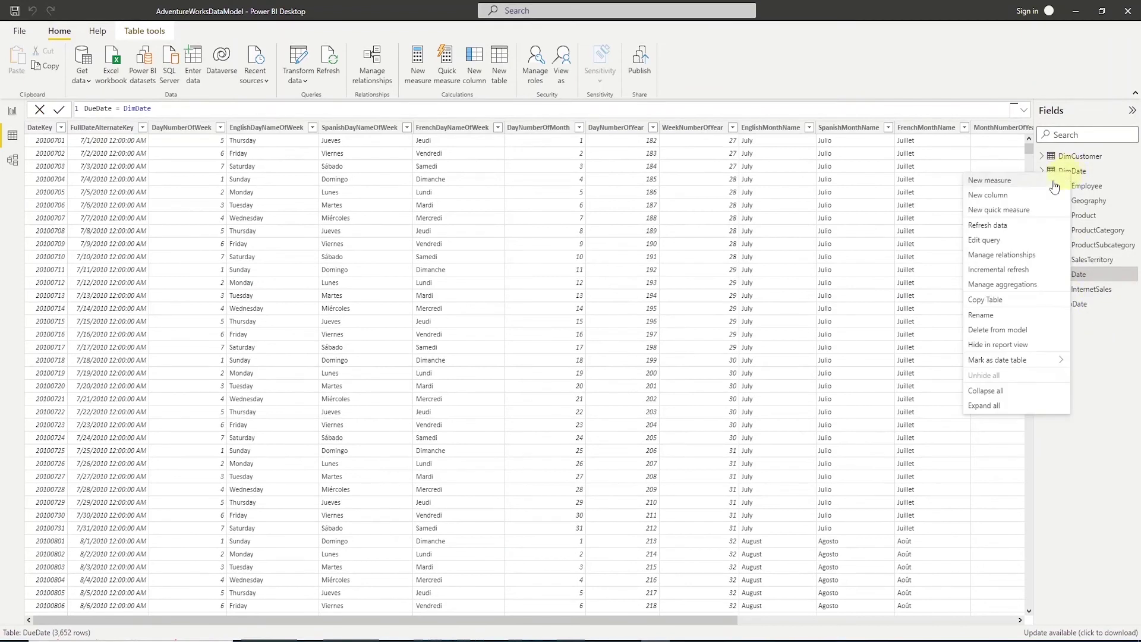
left_click(1011, 315)
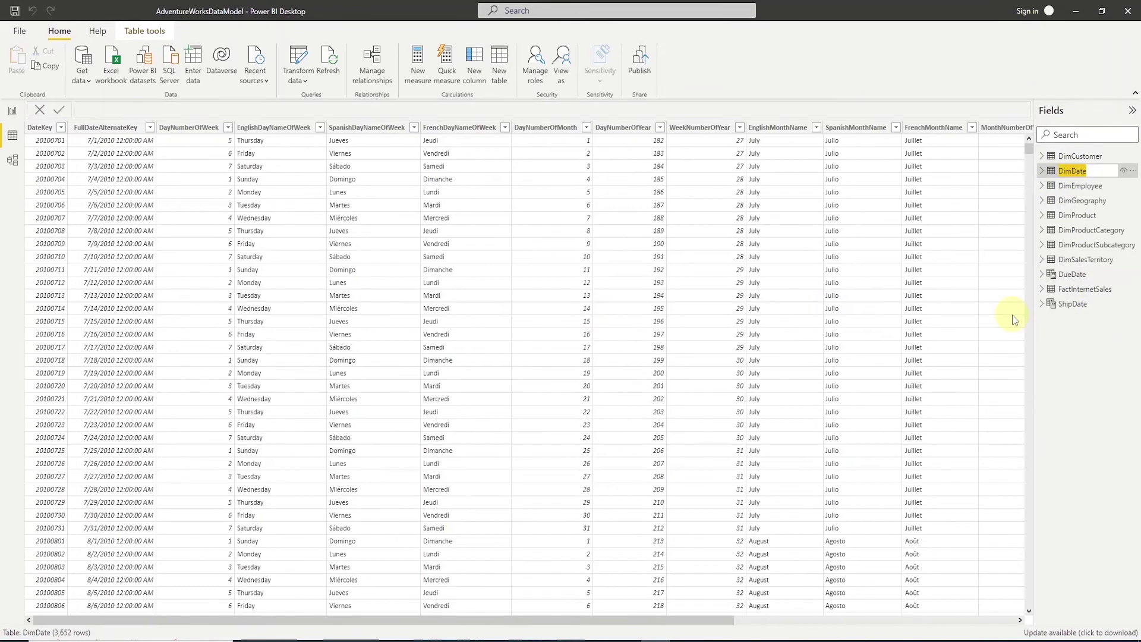
type("Ord")
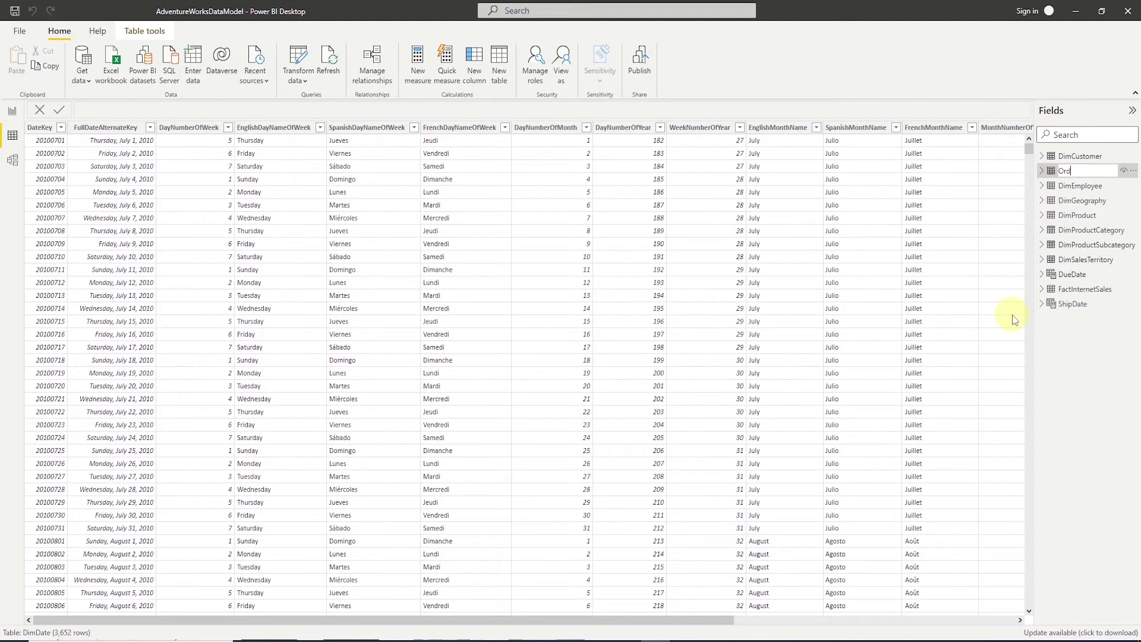
type("erDate")
key("Return")
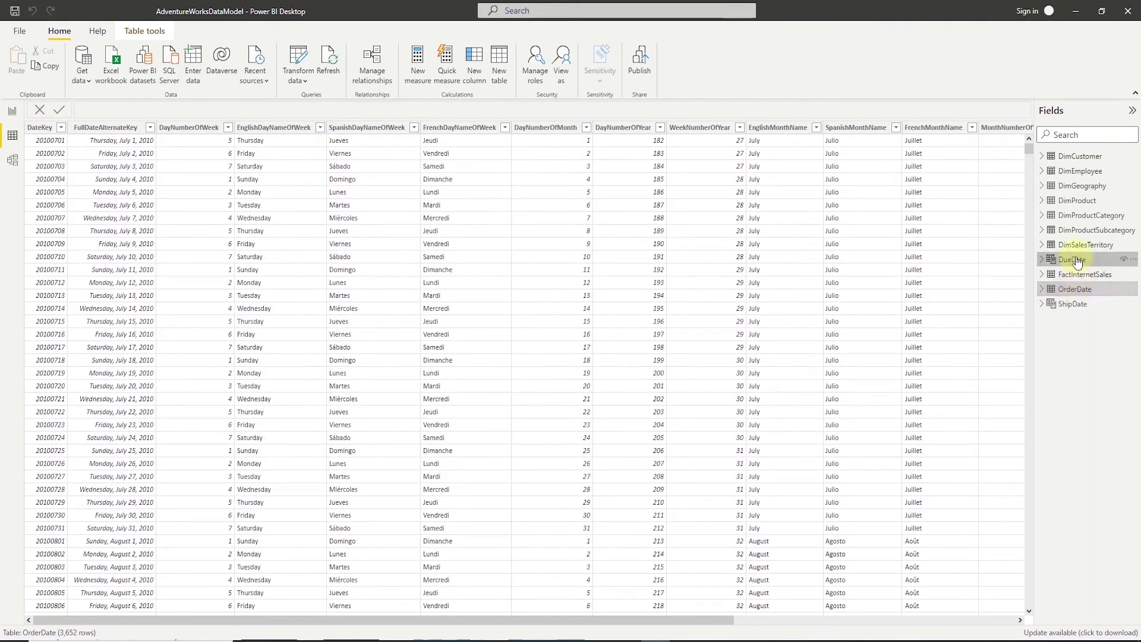
left_click(1072, 304)
Step: In the model diagram, delete the two extra date relationships to FactInternetSales
left_click(13, 159)
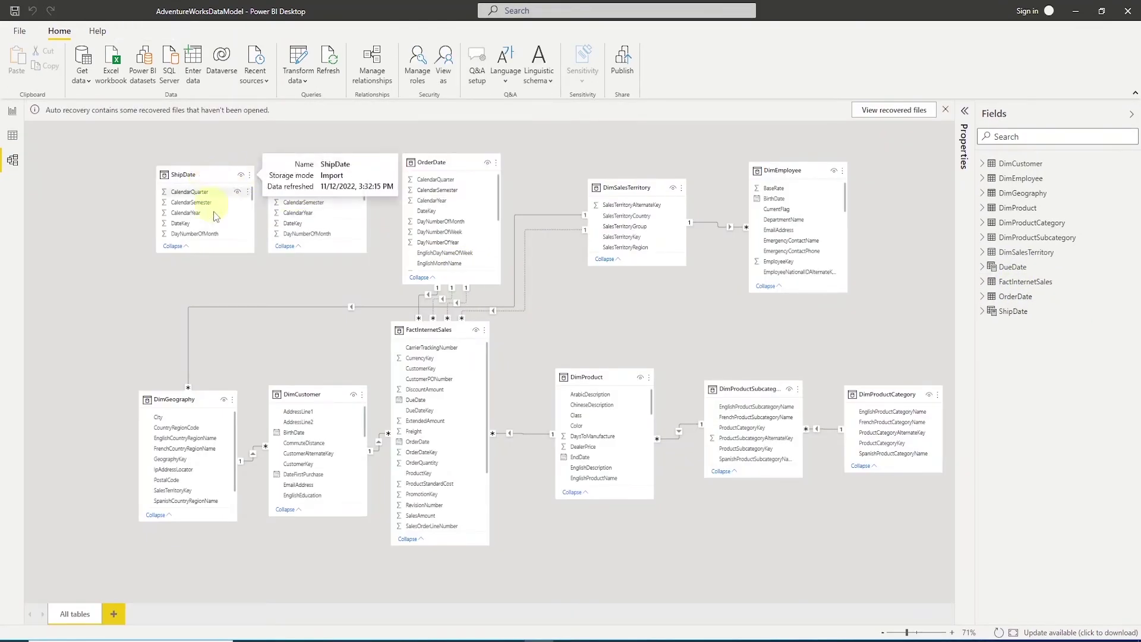
right_click(466, 302)
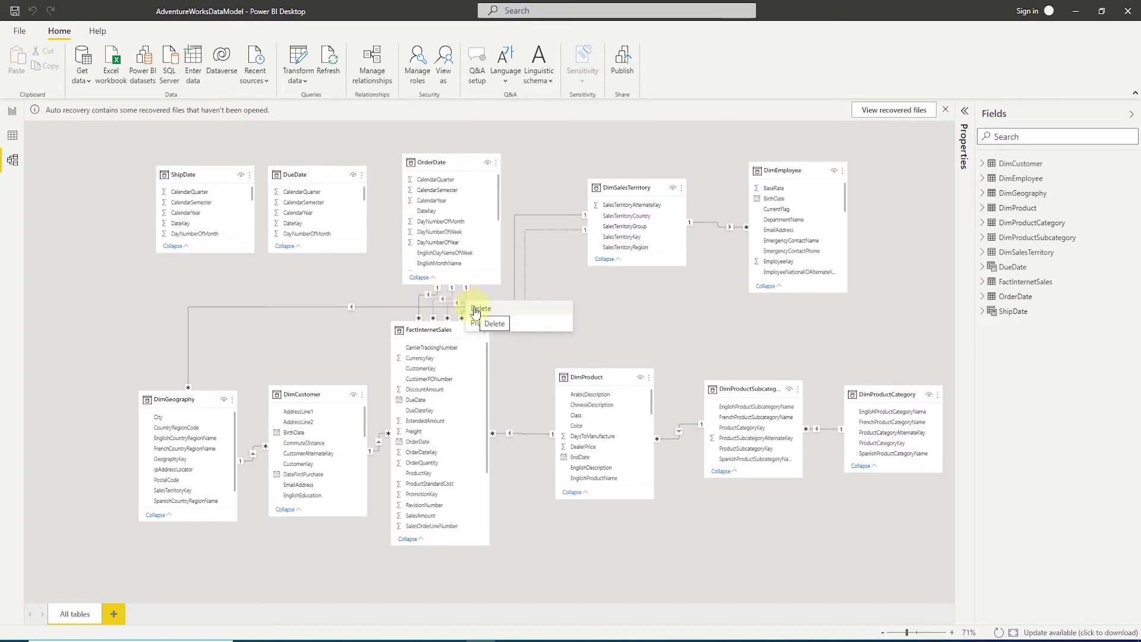
left_click(476, 309)
left_click(630, 347)
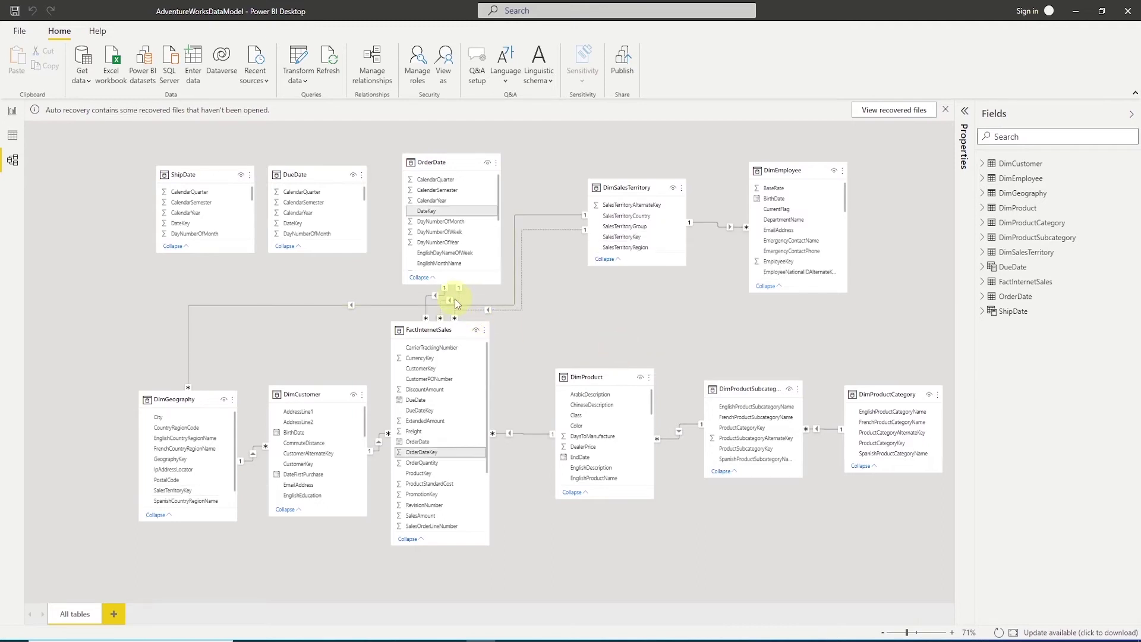
right_click(454, 300)
left_click(458, 304)
left_click(634, 349)
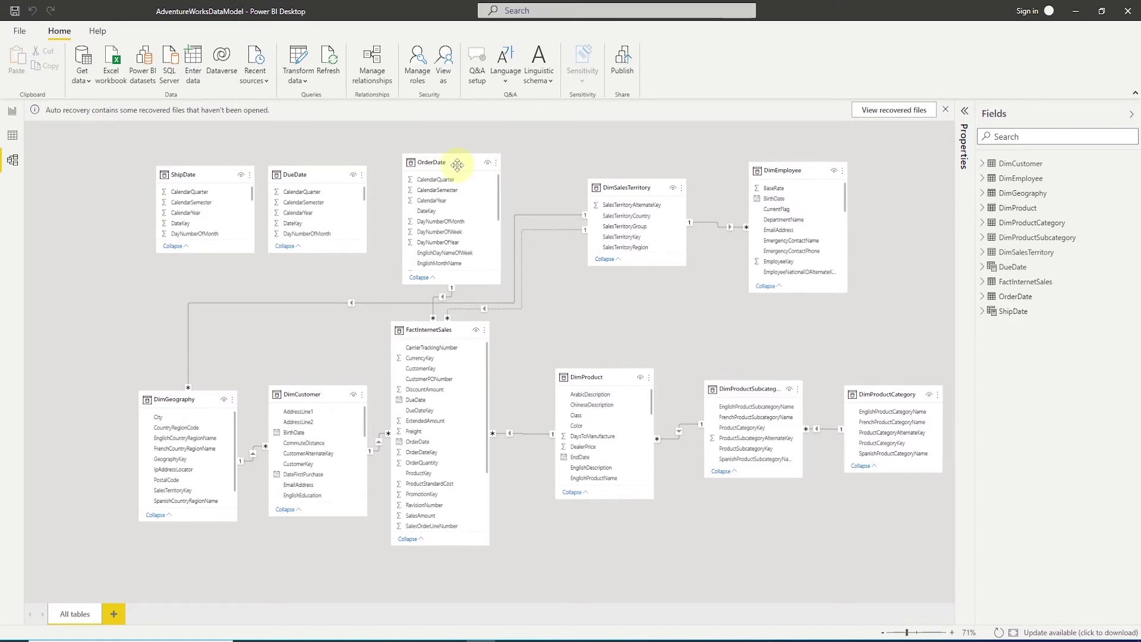
left_click_drag(457, 163, 447, 164)
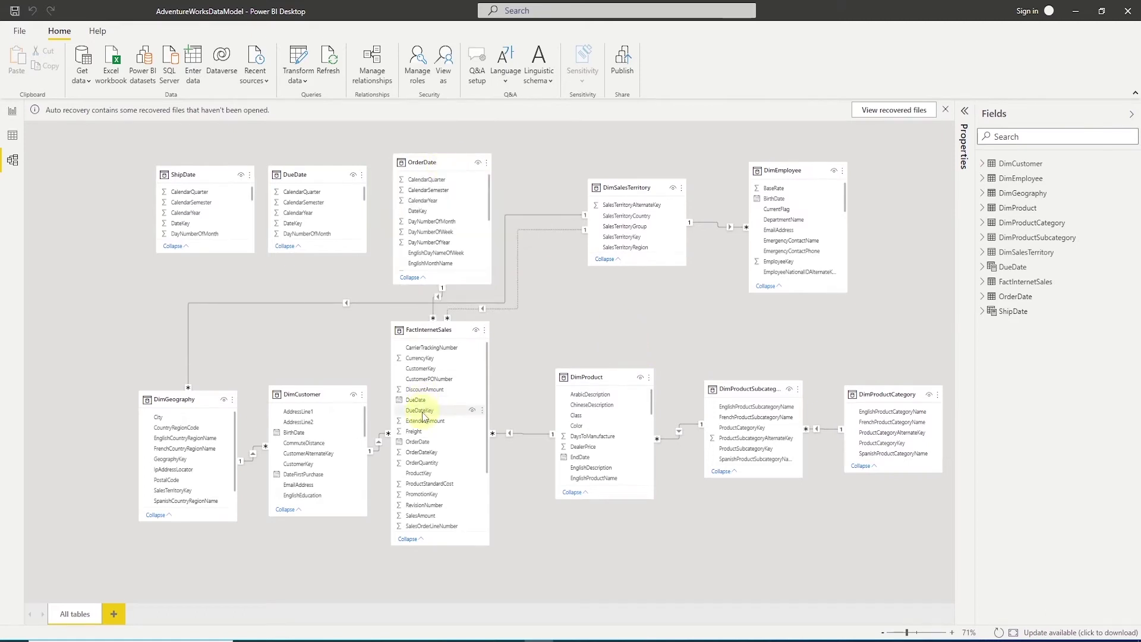
Step: Relate DueDateKey to DueDate's DateKey and ShipDateKey to ShipDate's DateKey
left_click_drag(422, 412, 298, 225)
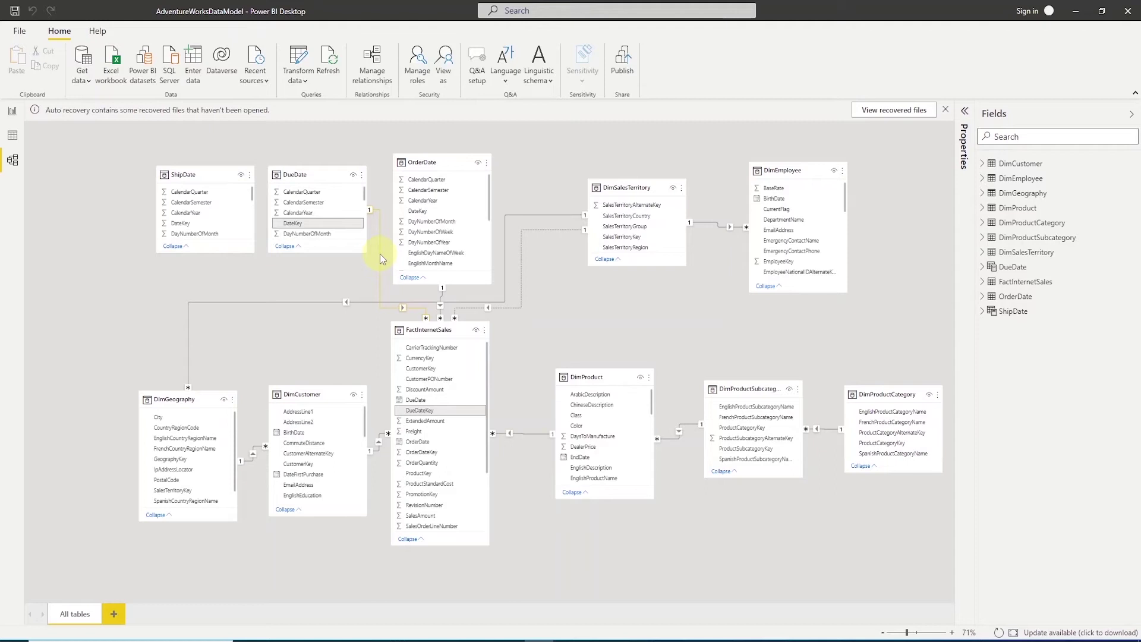
scroll(425, 518, "down", 2)
left_click_drag(429, 516, 210, 223)
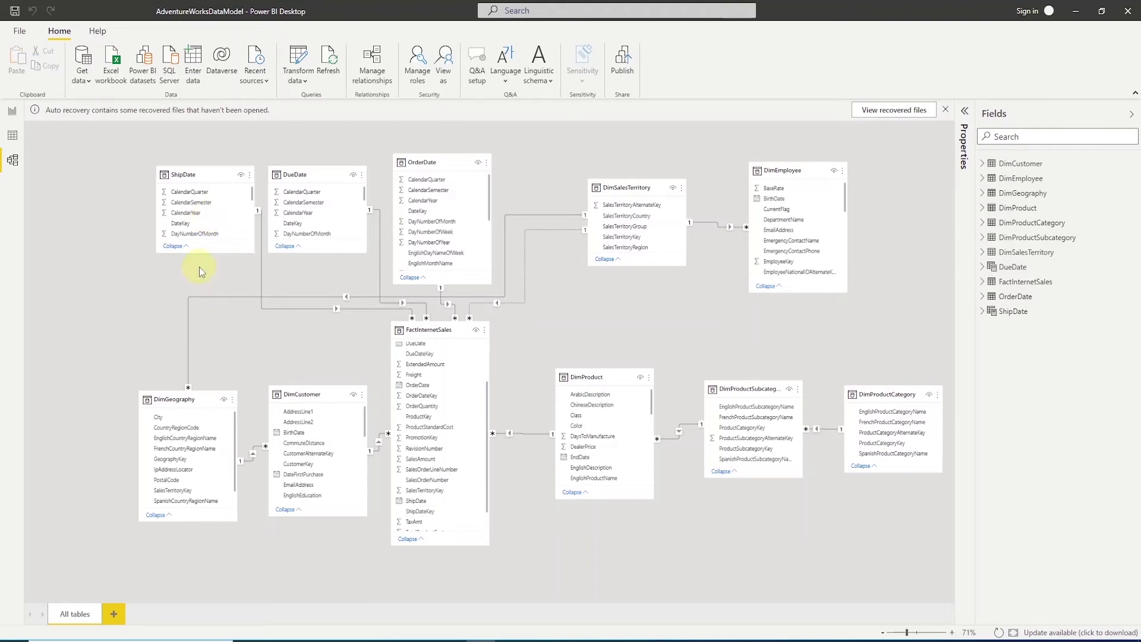
Step: Delete the relationship between FactInternetSales and DimSalesTerritory
left_click(555, 230)
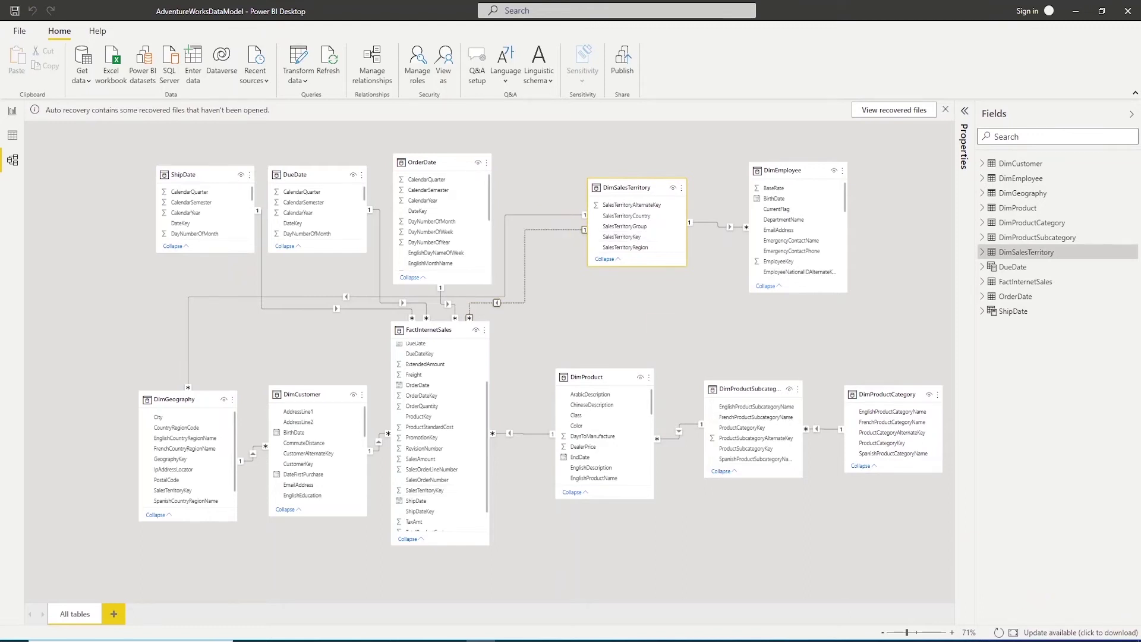
right_click(564, 233)
left_click(576, 241)
left_click(639, 350)
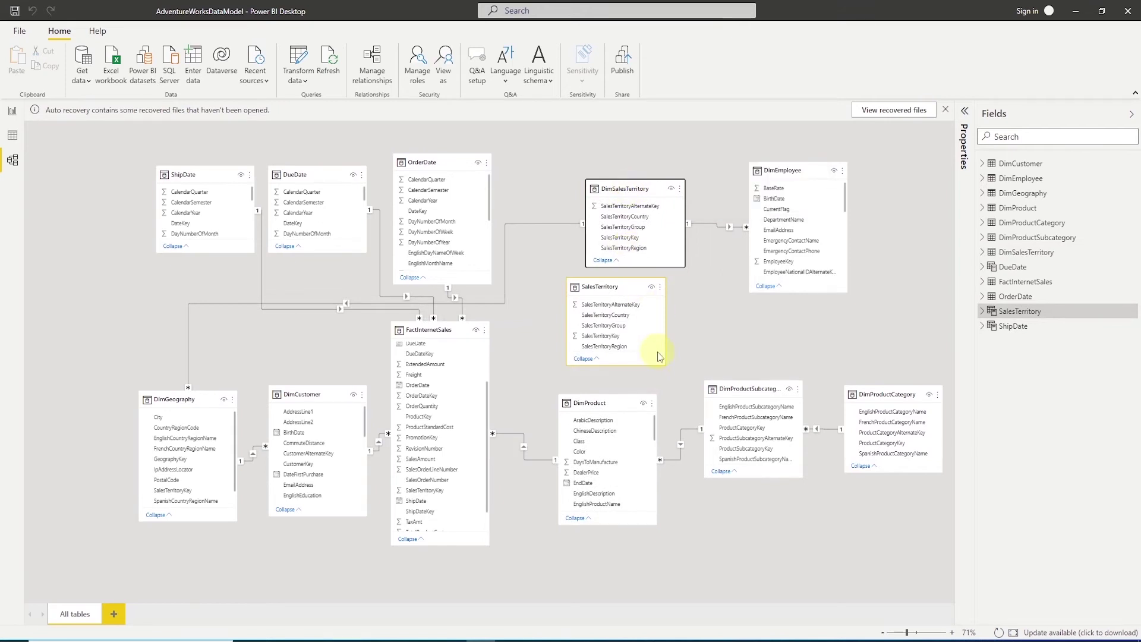
Step: Link SalesTerritoryKey to the SalesTerritory table and place its card below DimSalesTerritory
left_click_drag(426, 490, 605, 339)
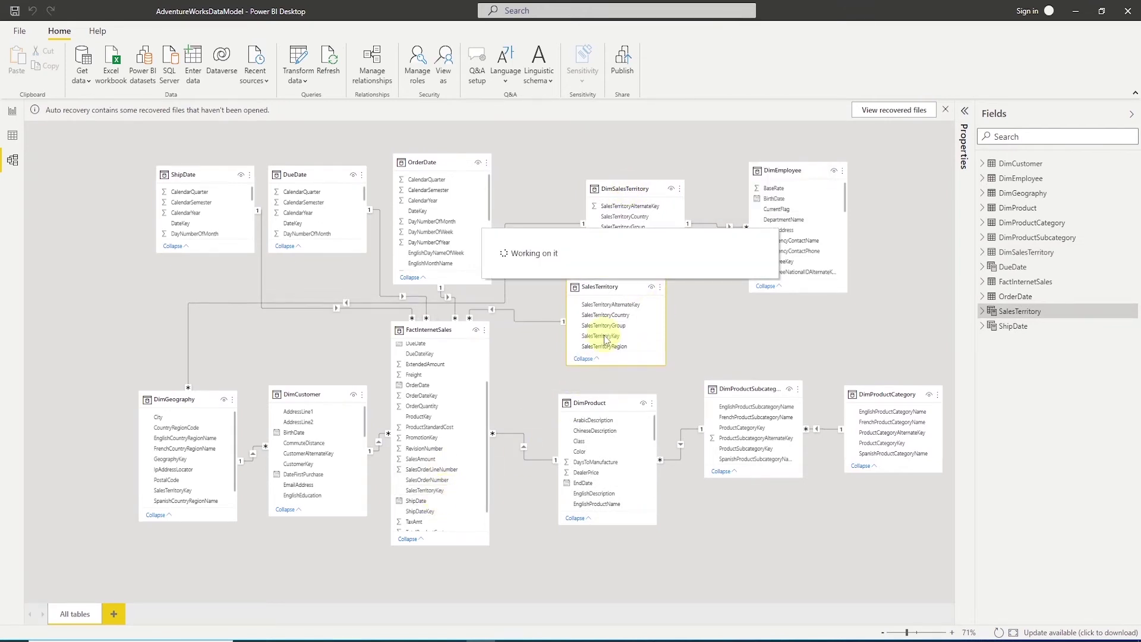
left_click_drag(603, 288, 636, 292)
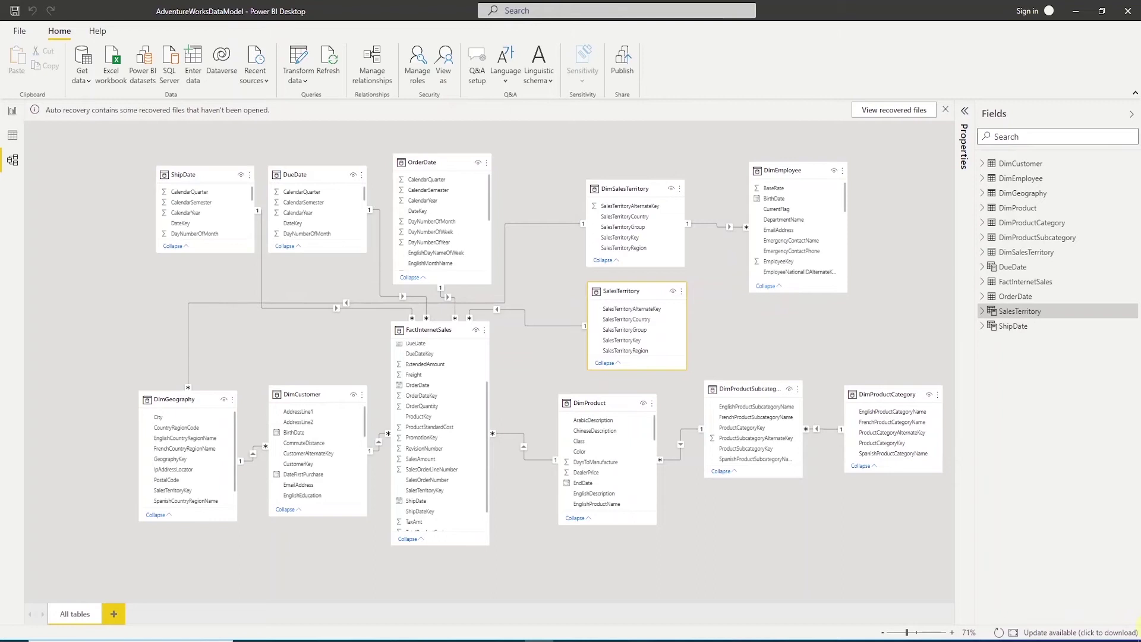
left_click(747, 326)
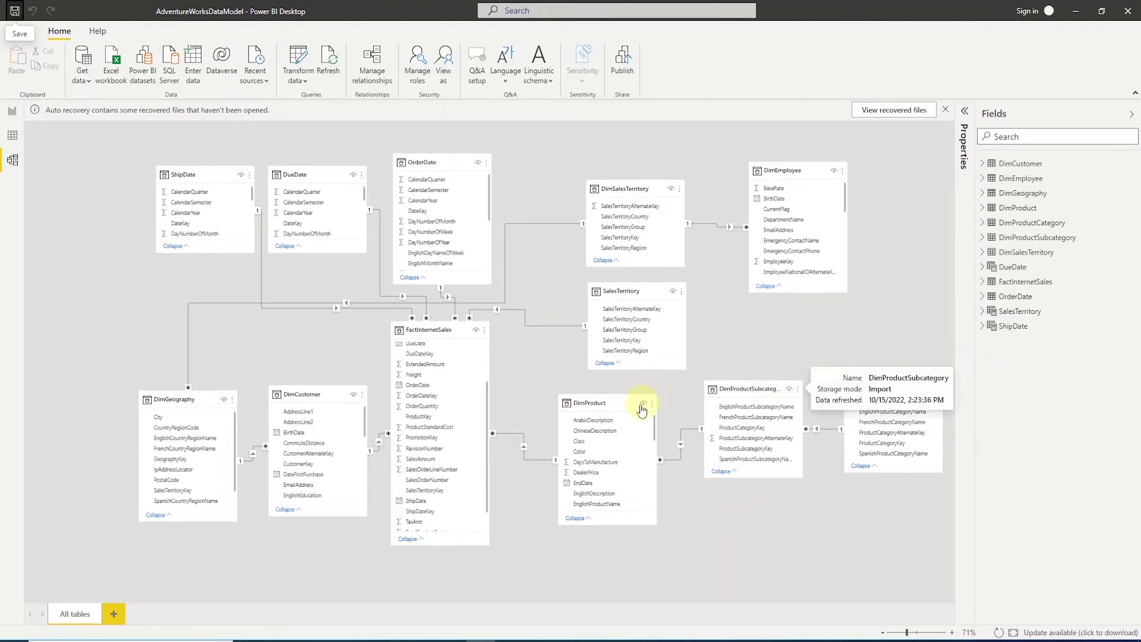
right_click(619, 404)
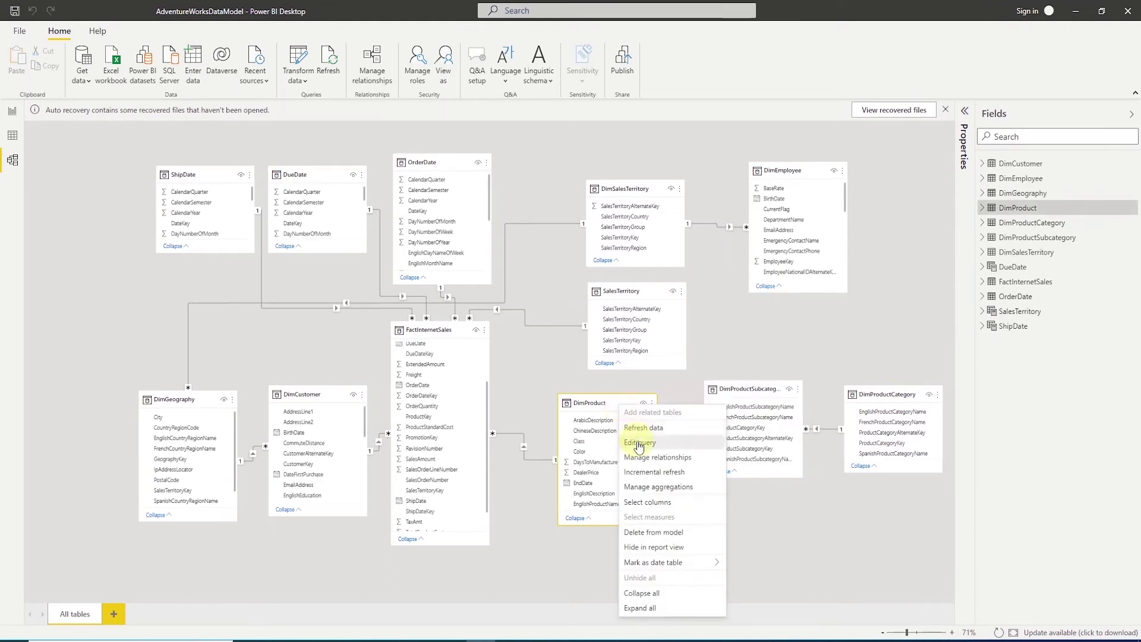
Step: Edit the DimProduct query and start Merge Queries as New
left_click(637, 444)
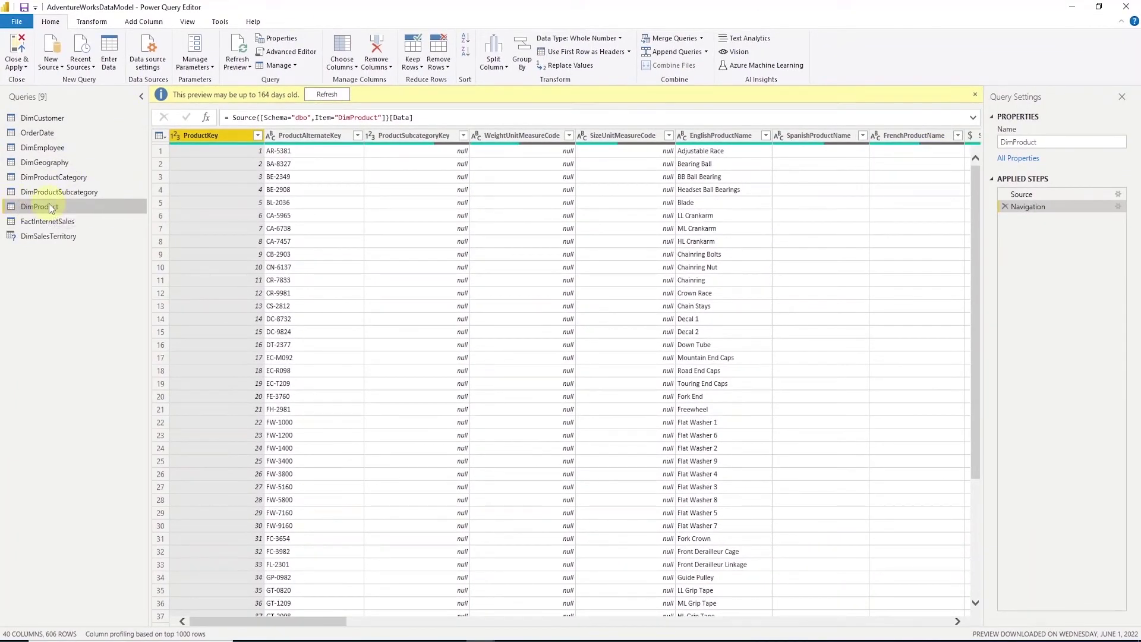
left_click(701, 38)
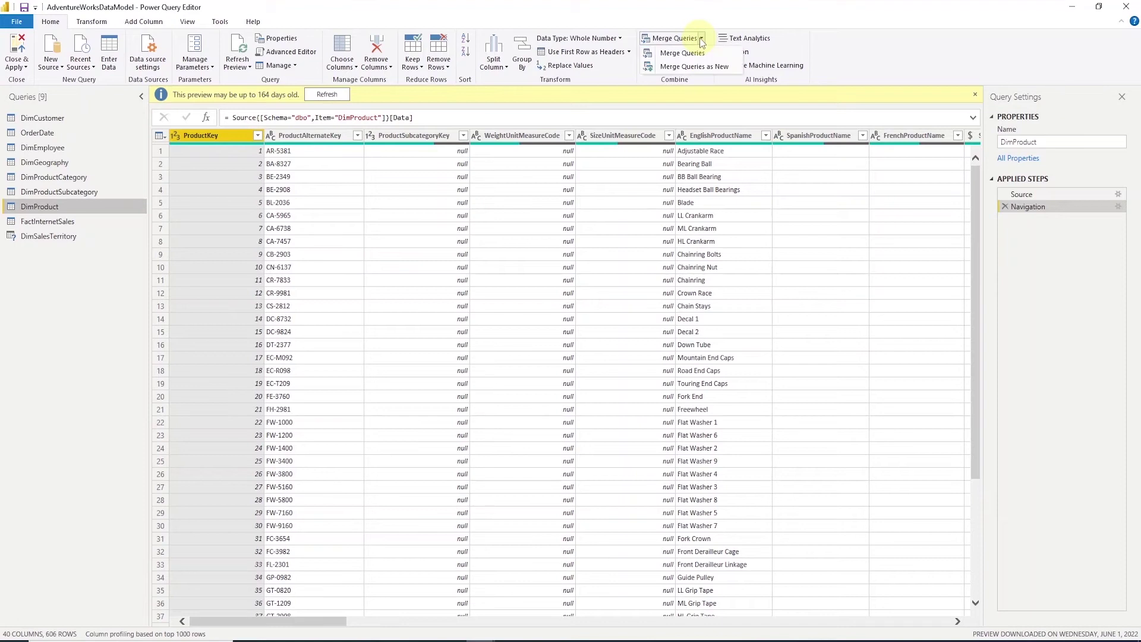
left_click(694, 66)
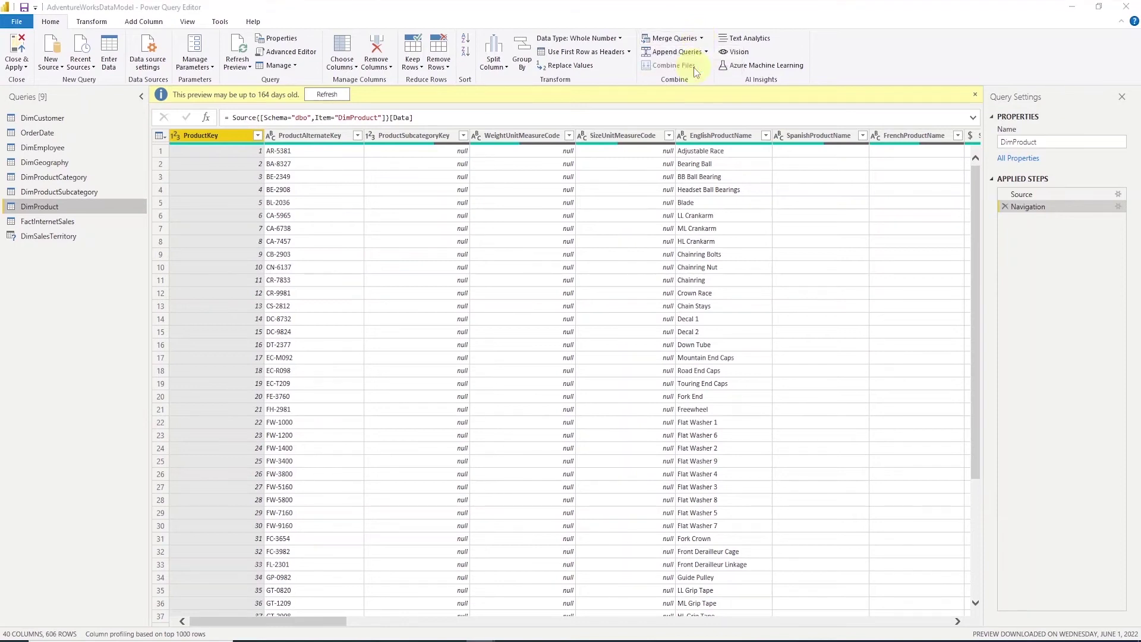
left_click(509, 308)
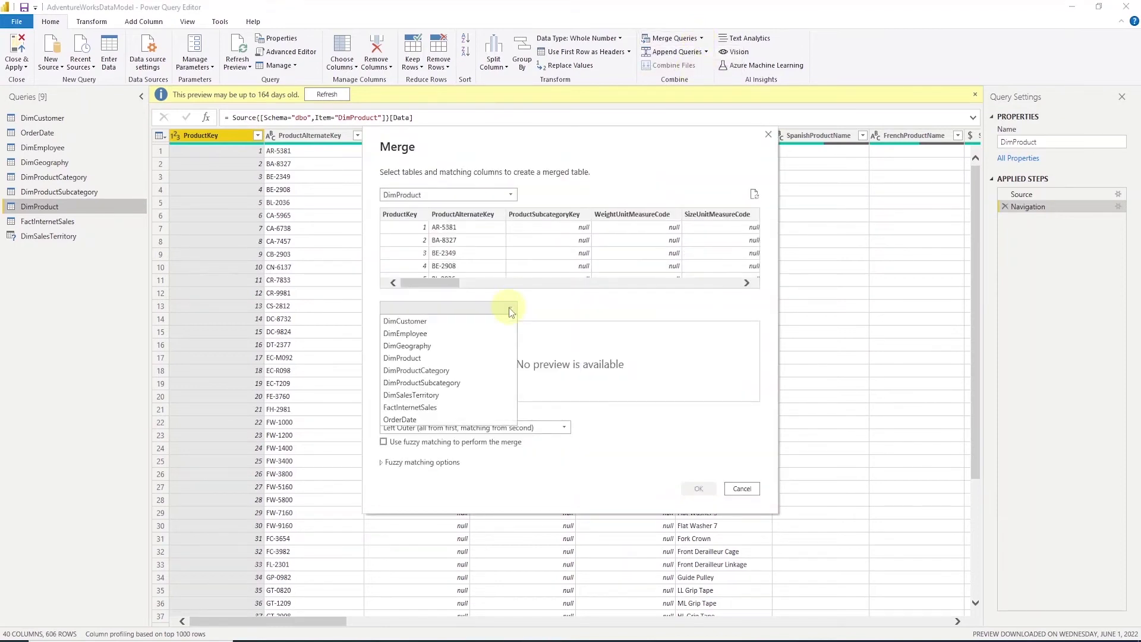
Step: Left-outer merge DimProduct with DimProductSubcategory on ProductSubcategoryKey into Merge1
left_click(470, 383)
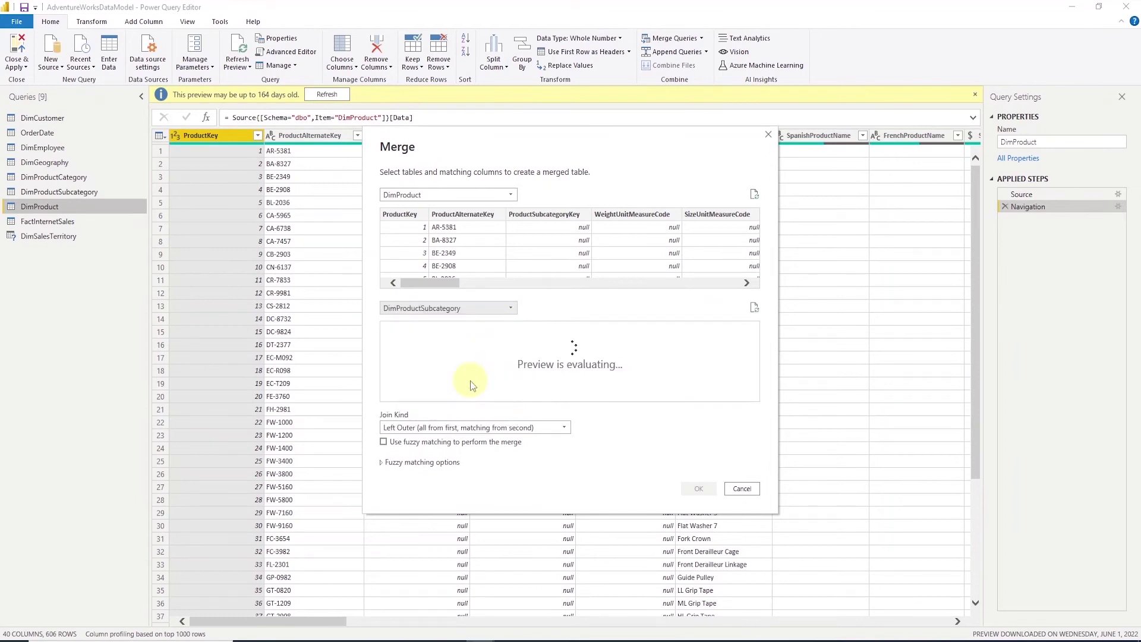
left_click(549, 241)
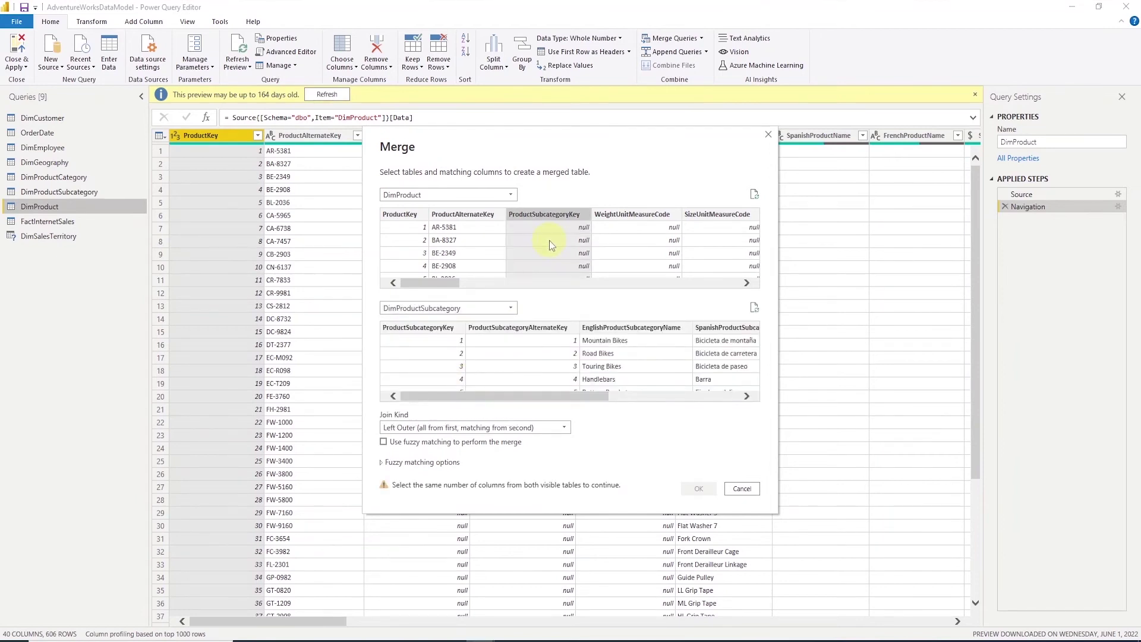
left_click(427, 360)
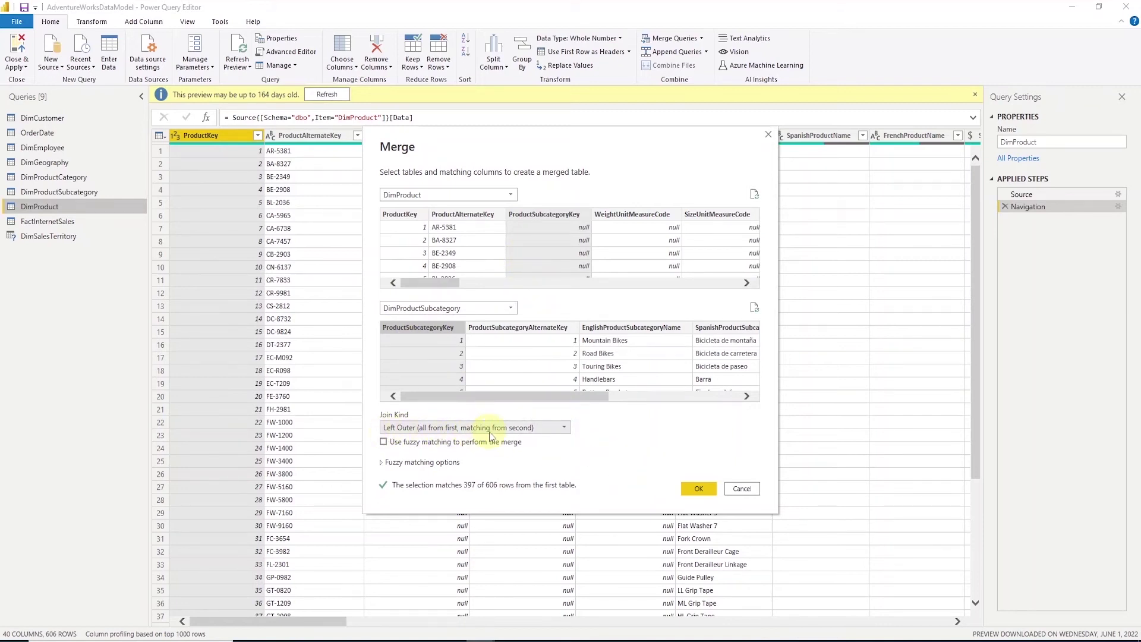
left_click(697, 487)
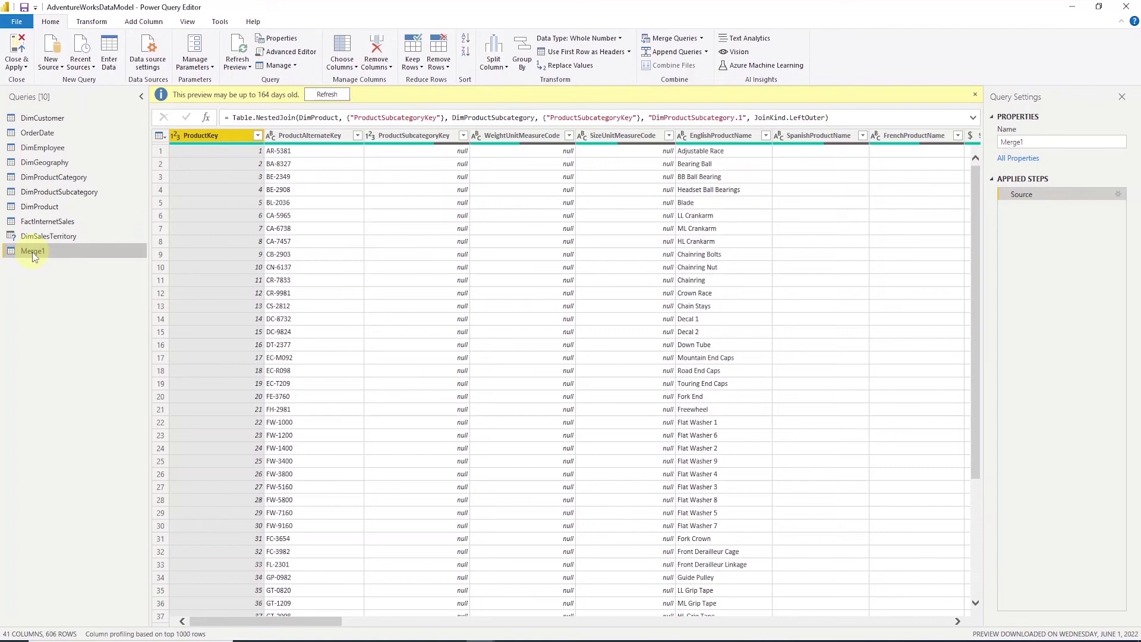
left_click(303, 51)
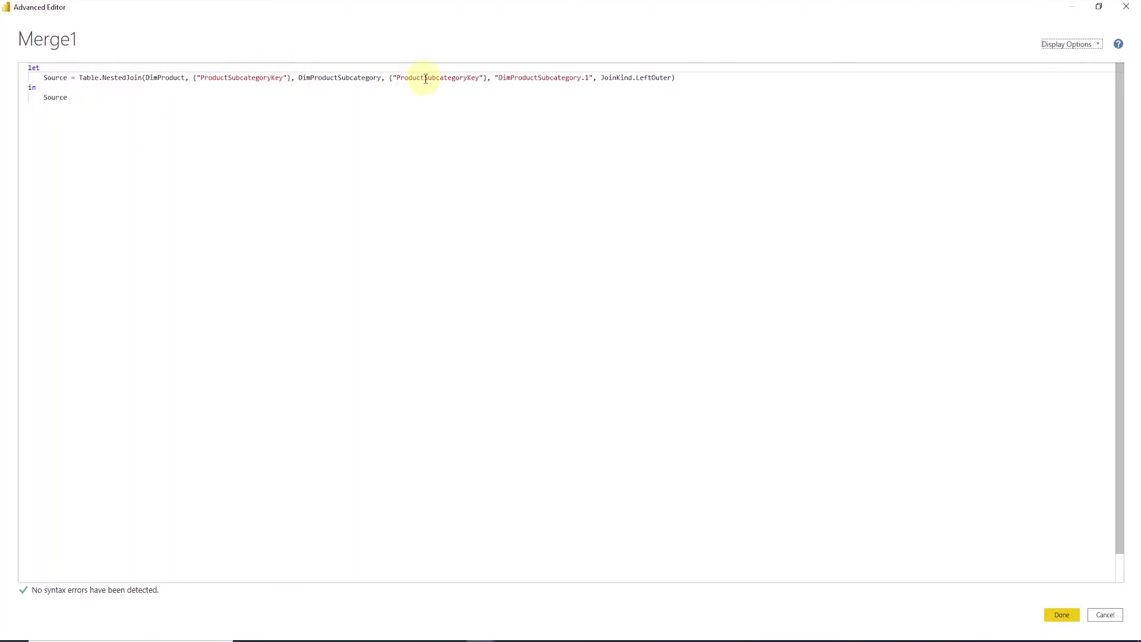
Step: Inspect Merge1's NestedJoin Source line, close the Advanced Editor, and dismiss the stale-preview notice
left_click_drag(675, 78, 36, 76)
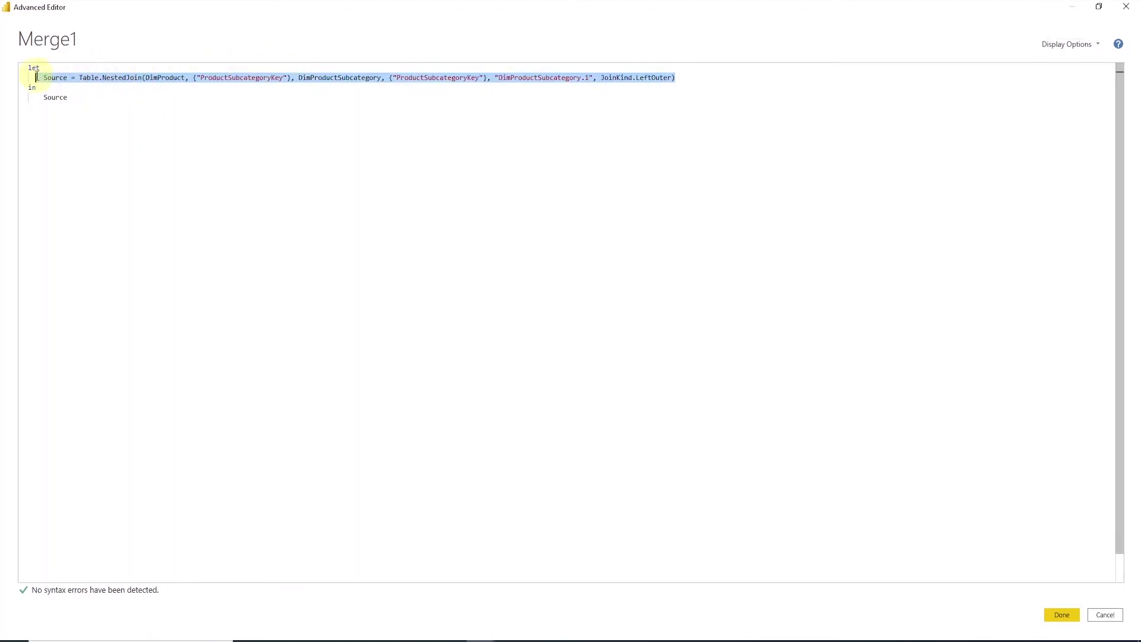
left_click(711, 77)
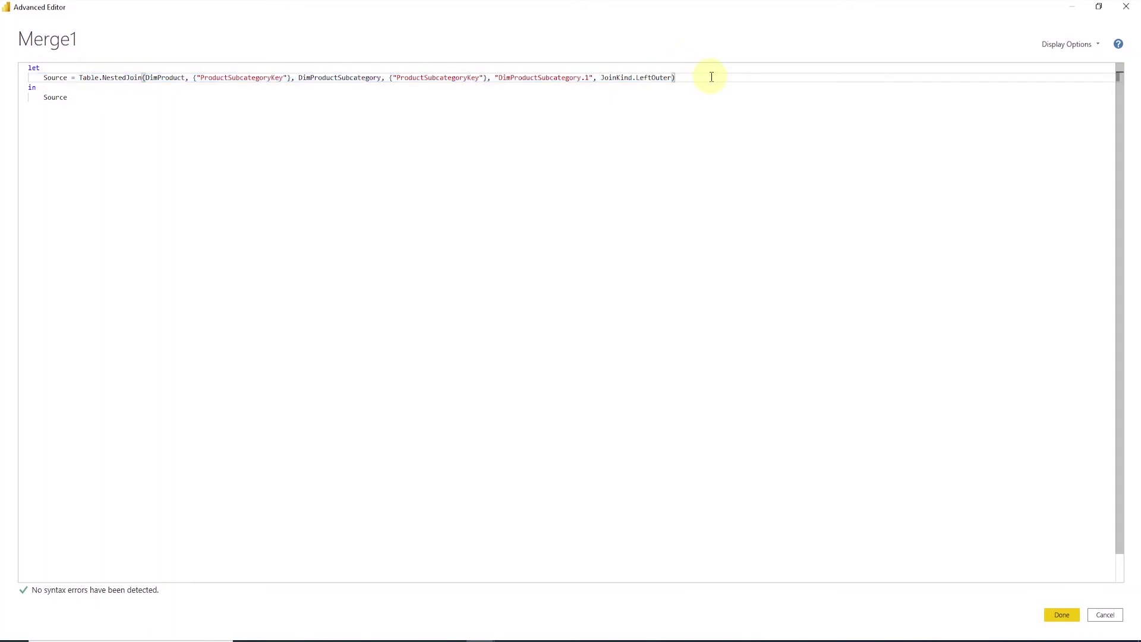
left_click(1062, 615)
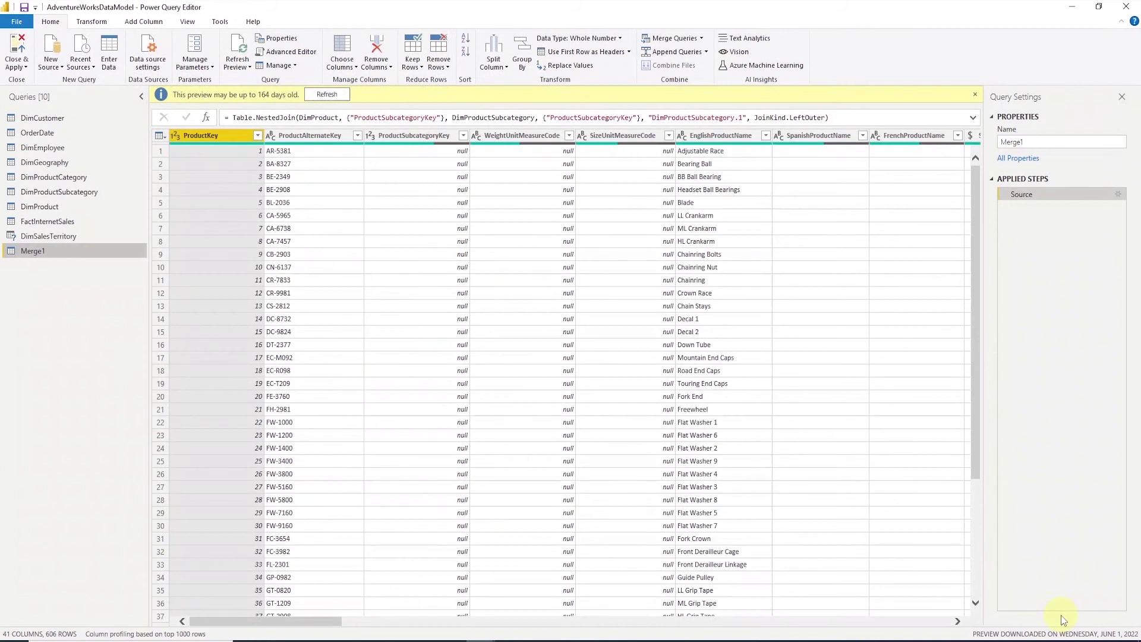
left_click(974, 94)
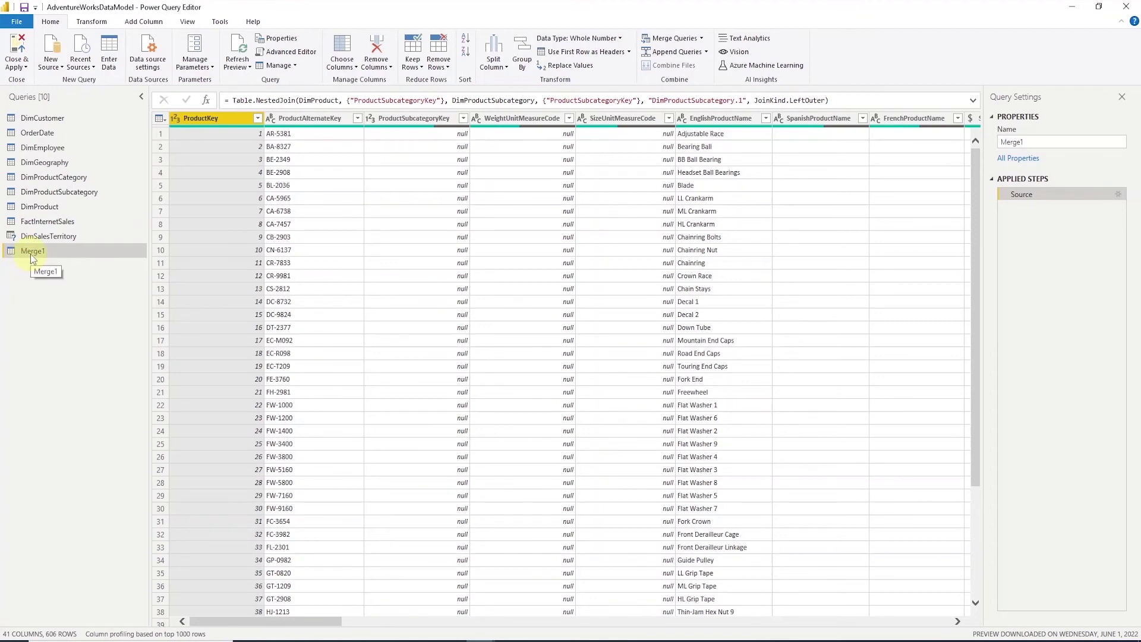
Step: Create a Staging Group and move DimProduct, DimProductSubcategory and DimProductCategory into it
right_click(59, 287)
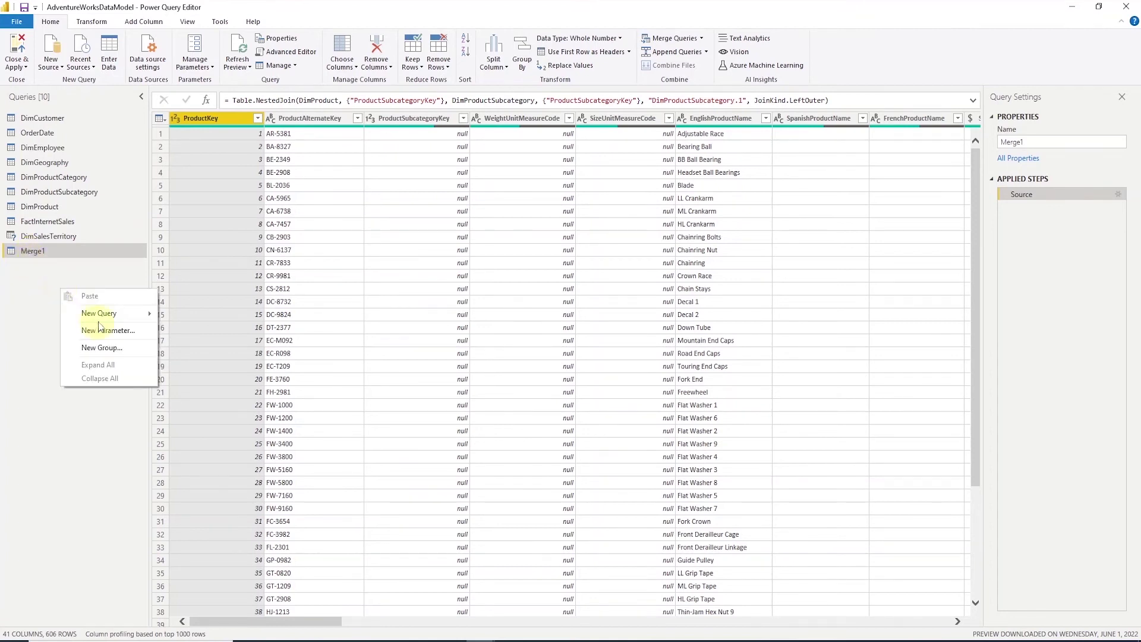
left_click(116, 351)
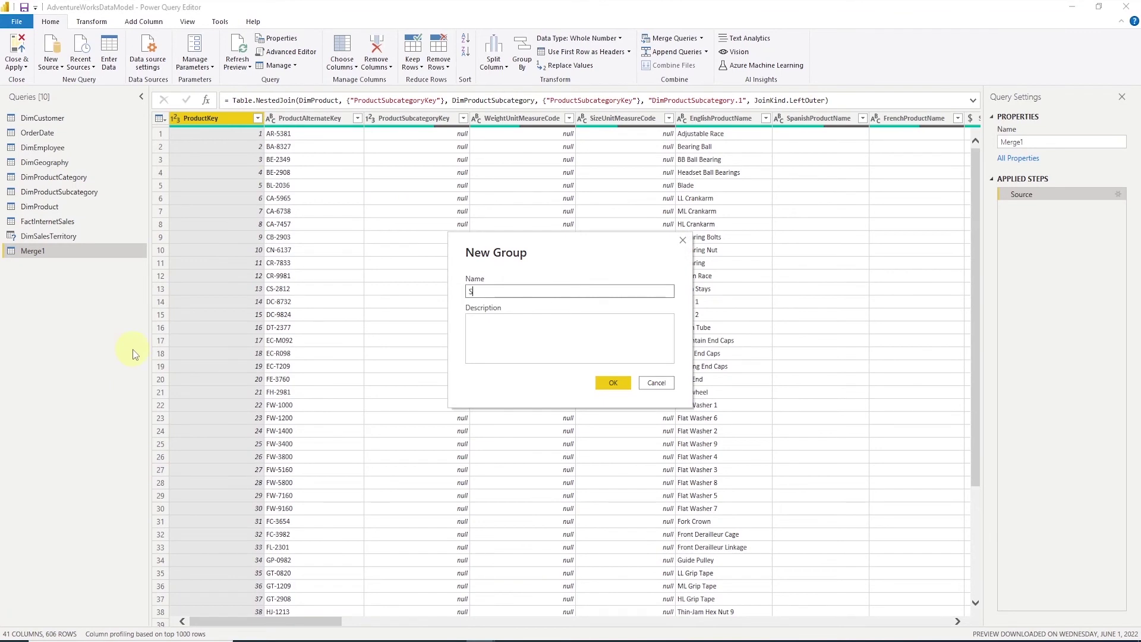
type("Staging Group")
key("Return")
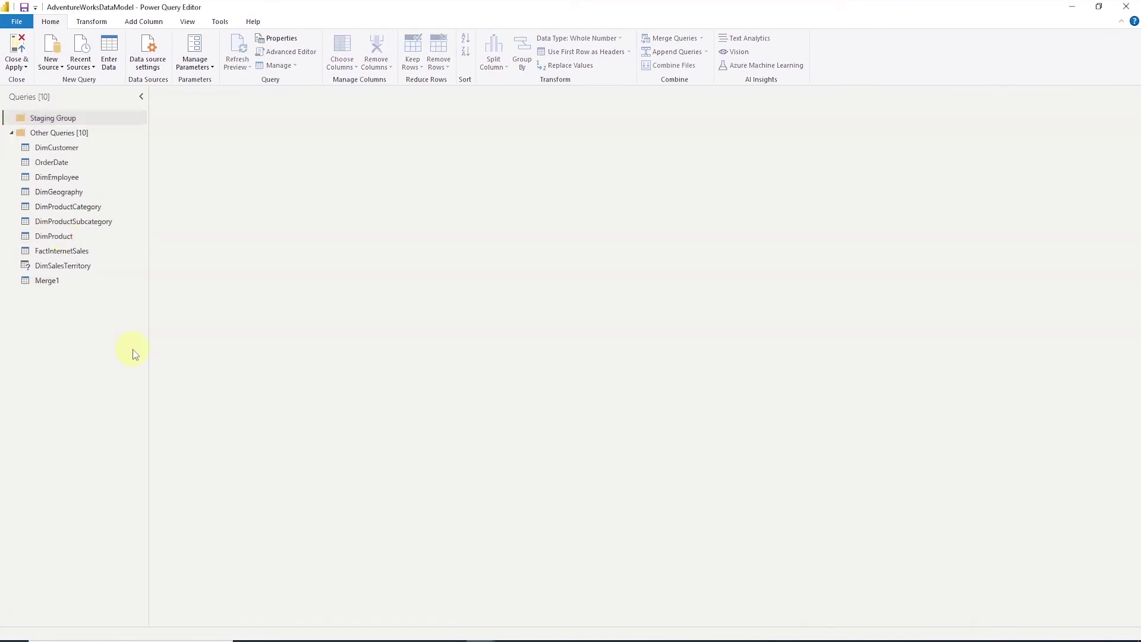
left_click(63, 234)
left_click(72, 221, "shift")
left_click(68, 207, "ctrl")
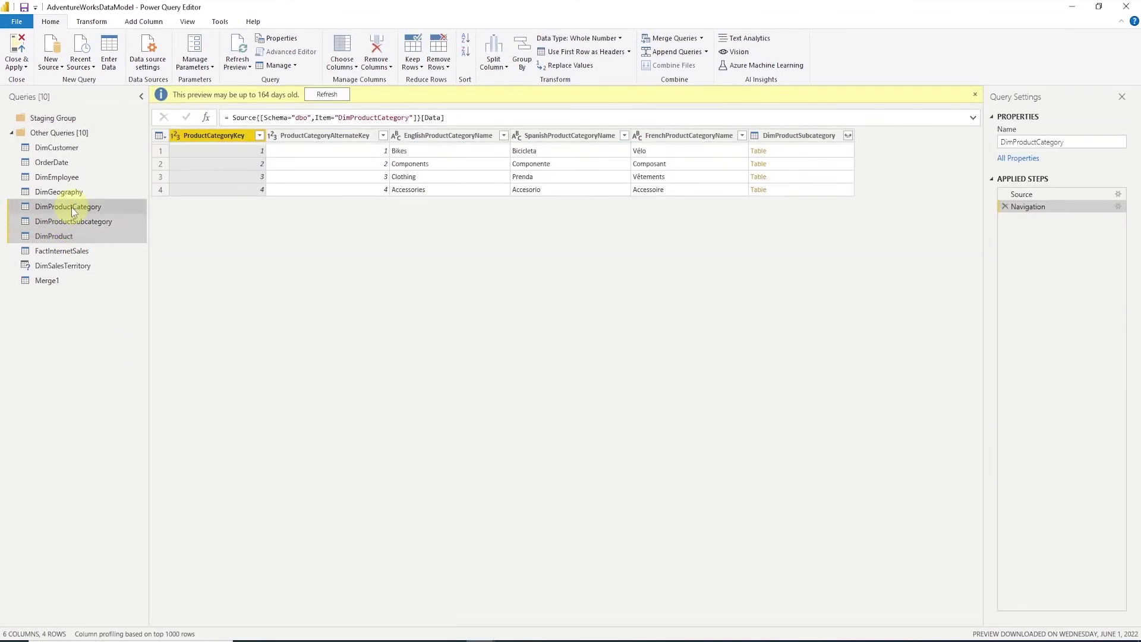
left_click_drag(69, 207, 73, 120)
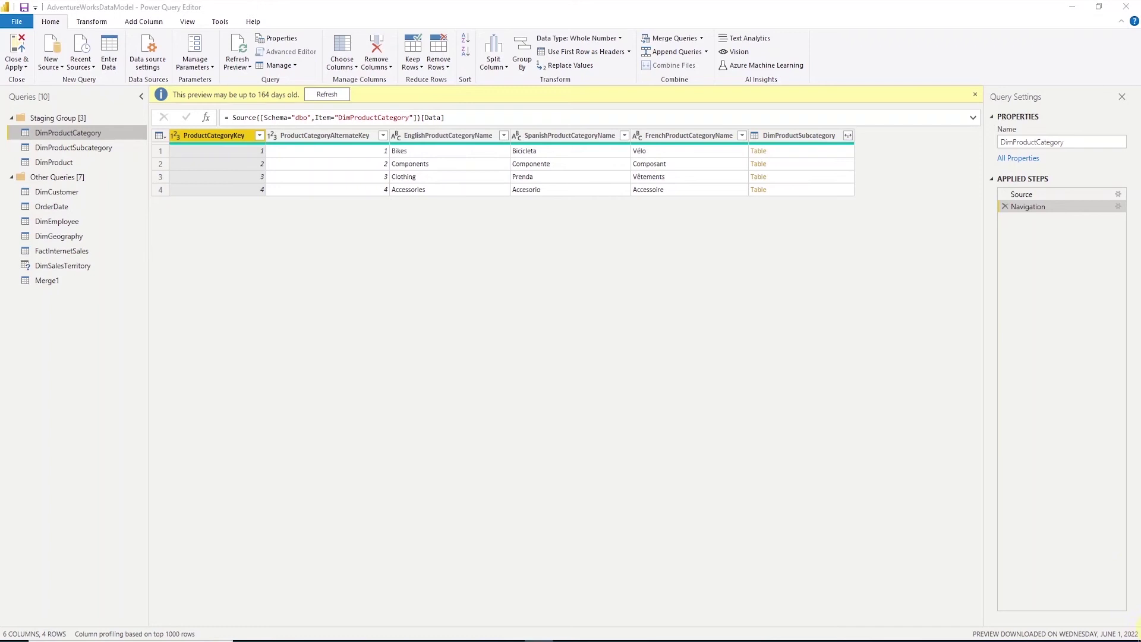
Step: Disable load for DimProductCategory, DimProductSubcategory and DimProduct, and dismiss the outdated-preview notice
right_click(91, 134)
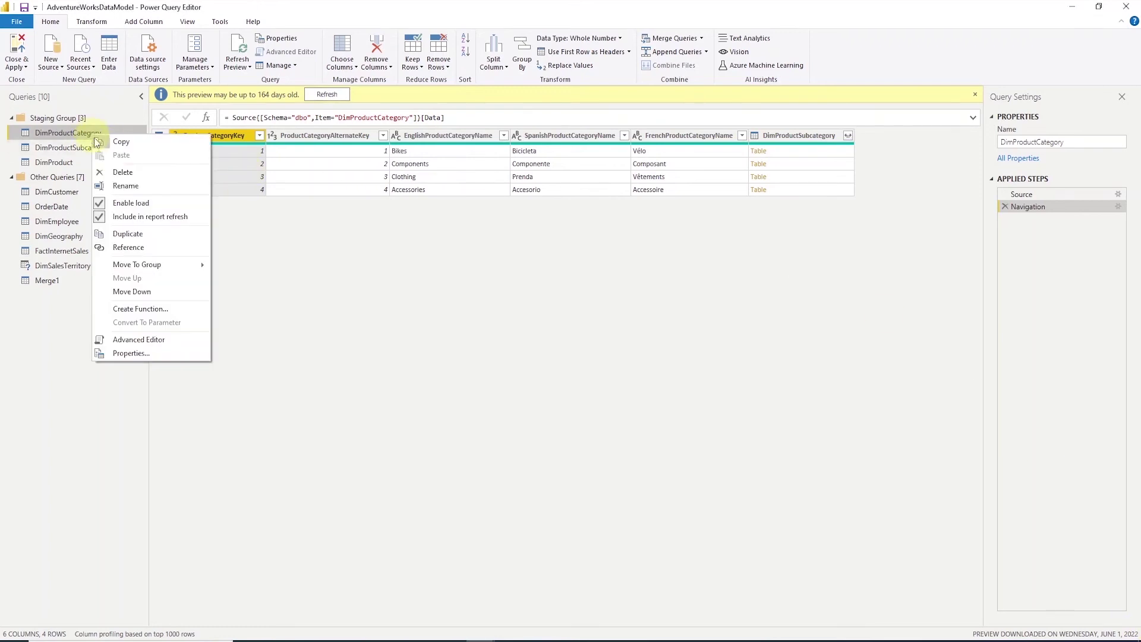
left_click(126, 202)
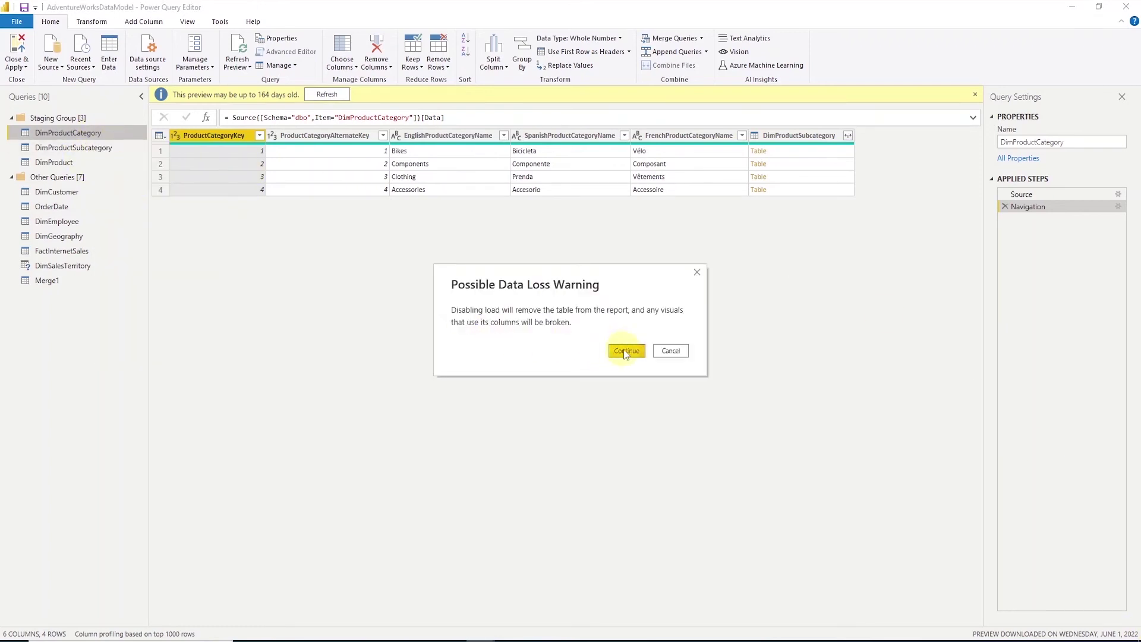
left_click(621, 352)
right_click(76, 147)
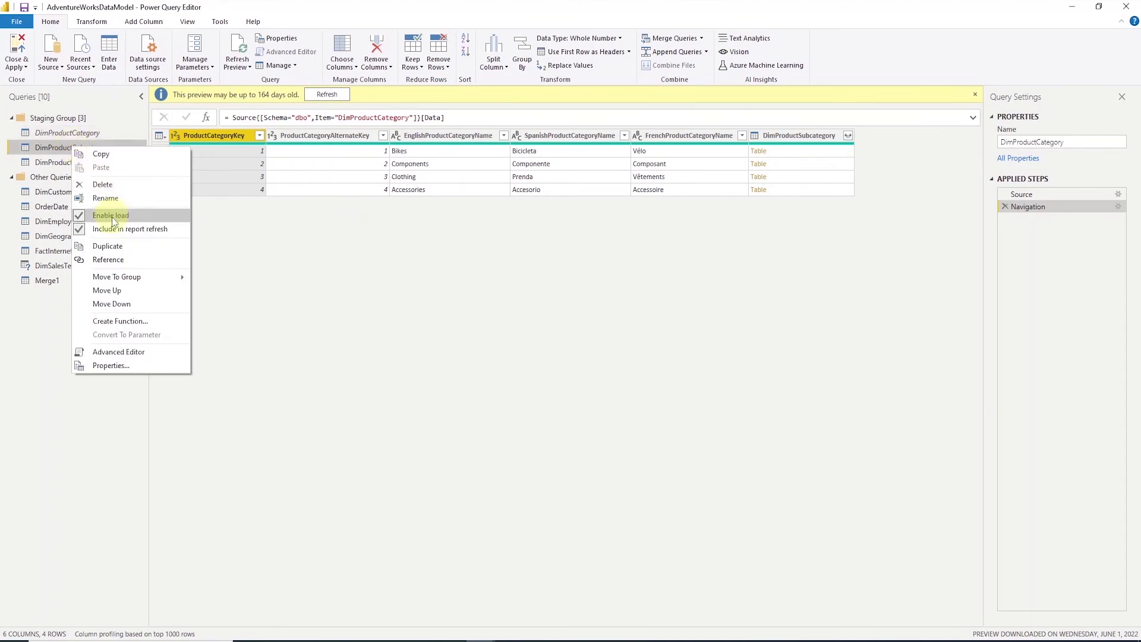
left_click(113, 214)
left_click(622, 351)
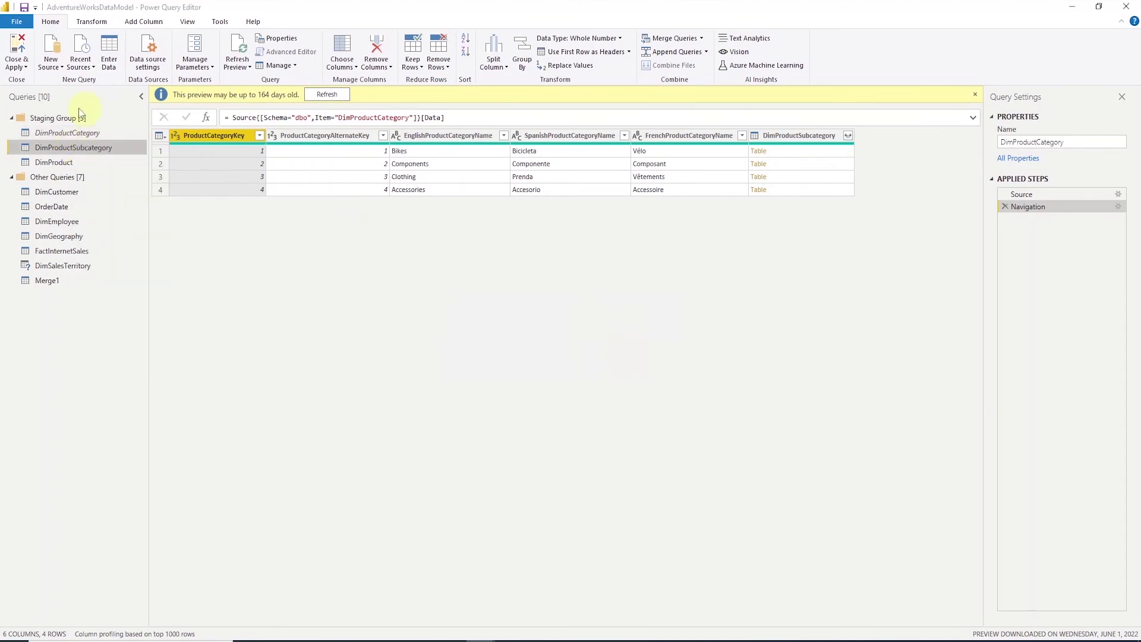
right_click(55, 160)
left_click(109, 227)
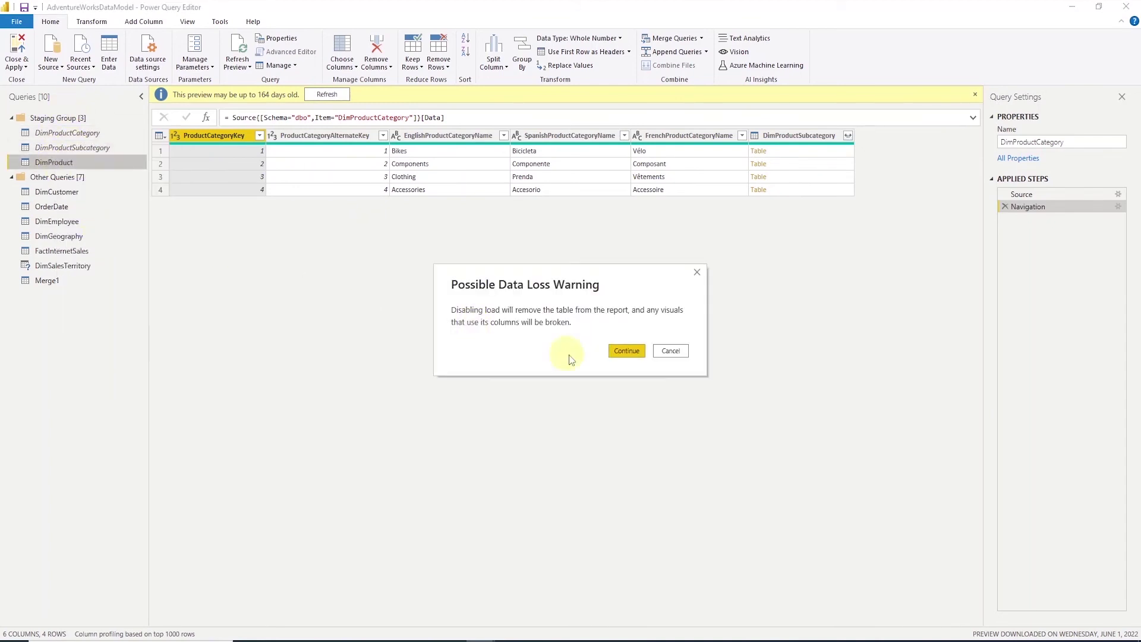
left_click(633, 356)
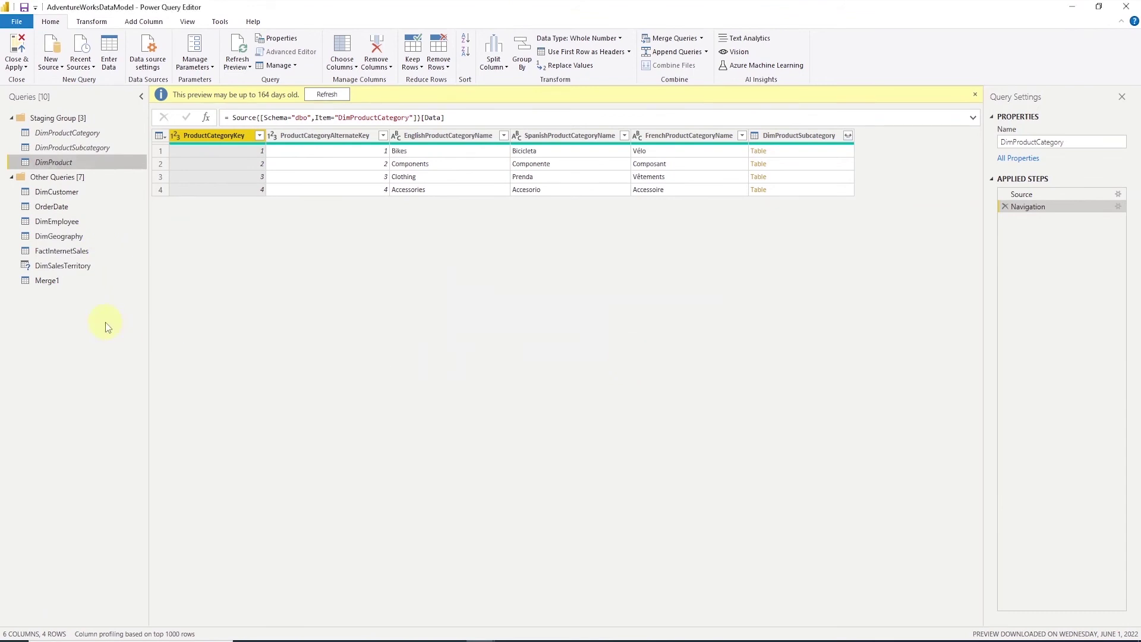
left_click(974, 94)
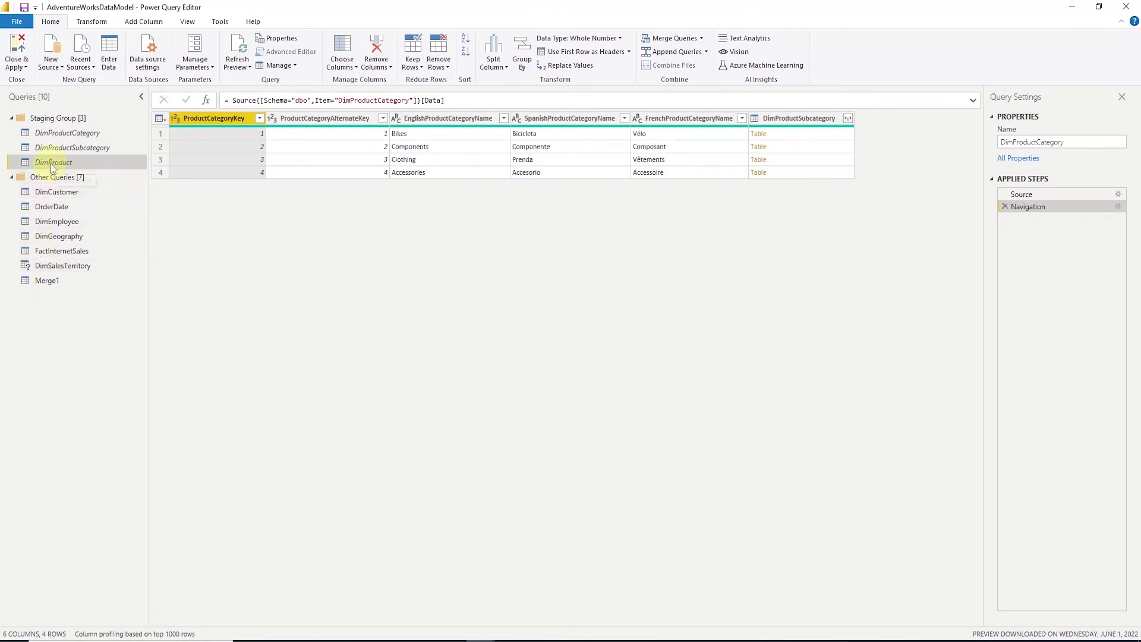
right_click(76, 116)
Step: Add a blank query to the Staging Group and rename it Product
mouse_move(123, 154)
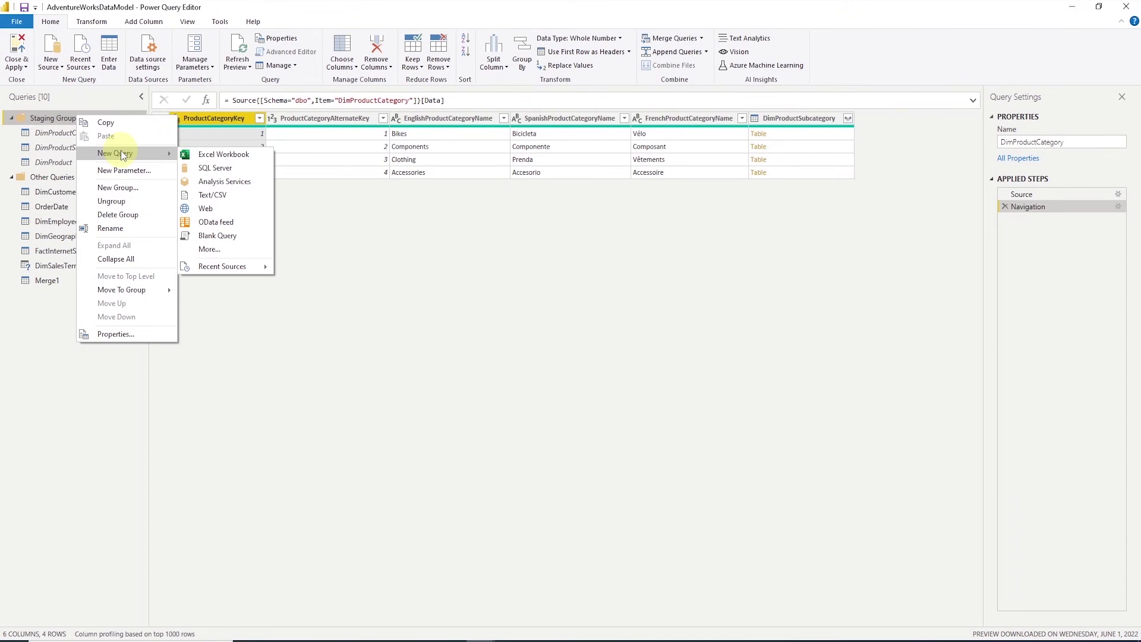
left_click(225, 236)
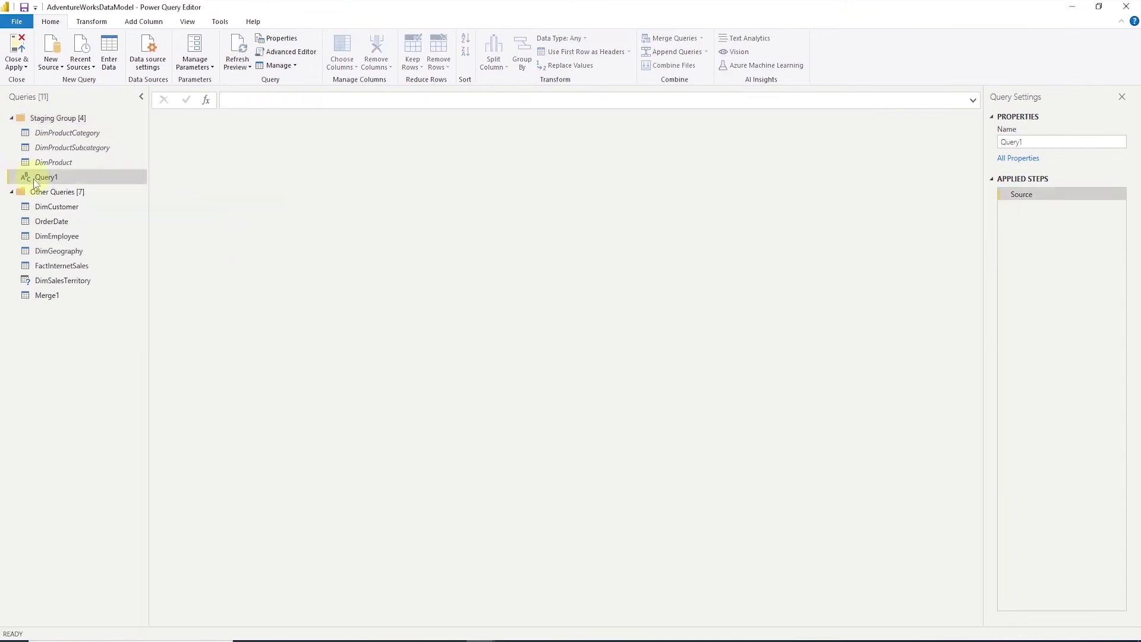
right_click(68, 176)
left_click(107, 231)
key("BackSpace")
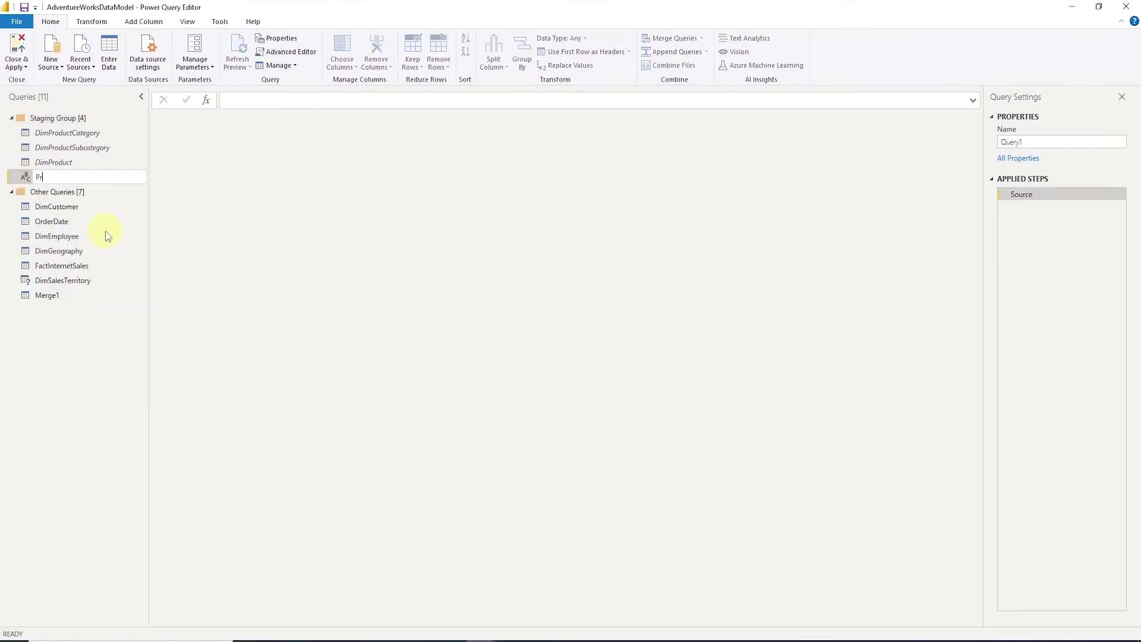
type("Product")
key("Return")
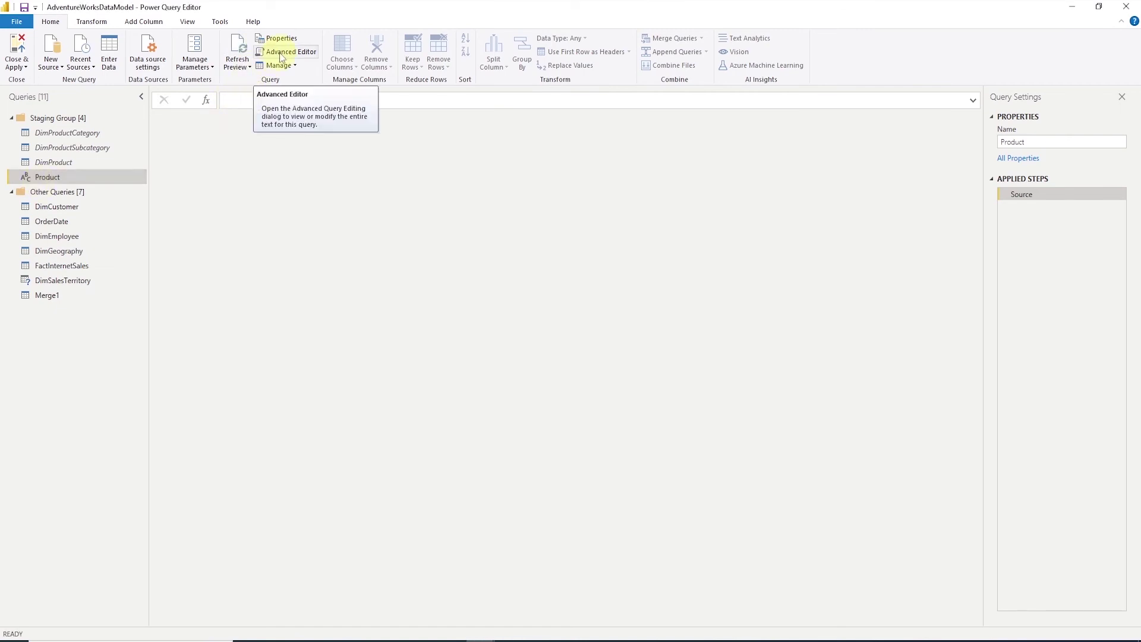
Step: Replace Product's M code with a Table.NestedJoin of DimProduct and DimProductSubcategory on ProductSubcategoryKey into DimProdSubcat
left_click(281, 54)
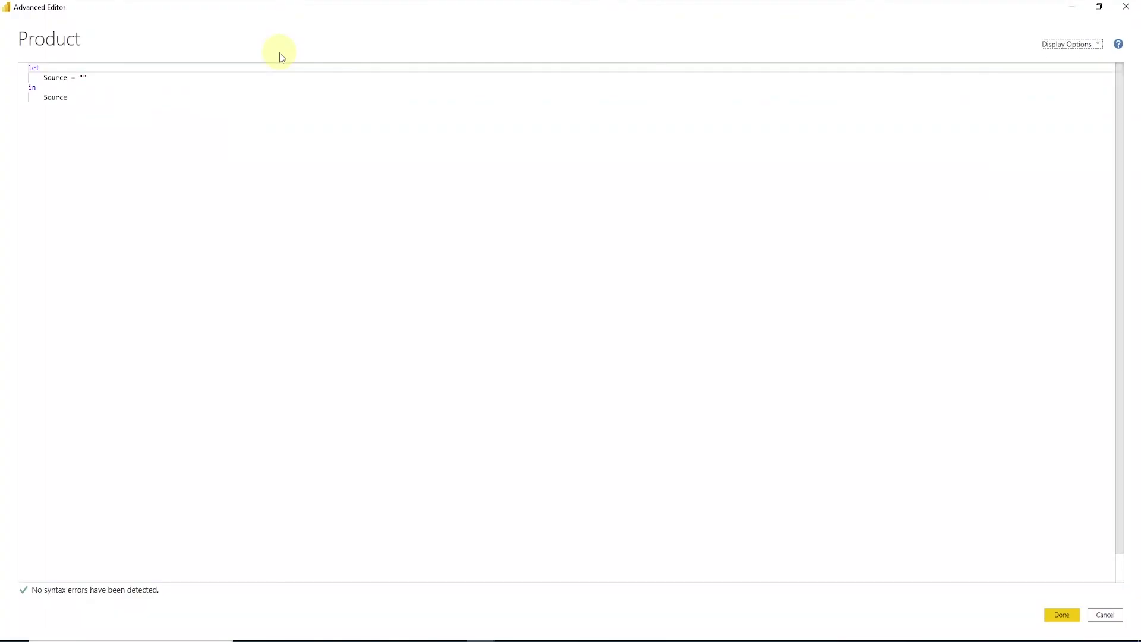
left_click_drag(91, 95, 12, 68)
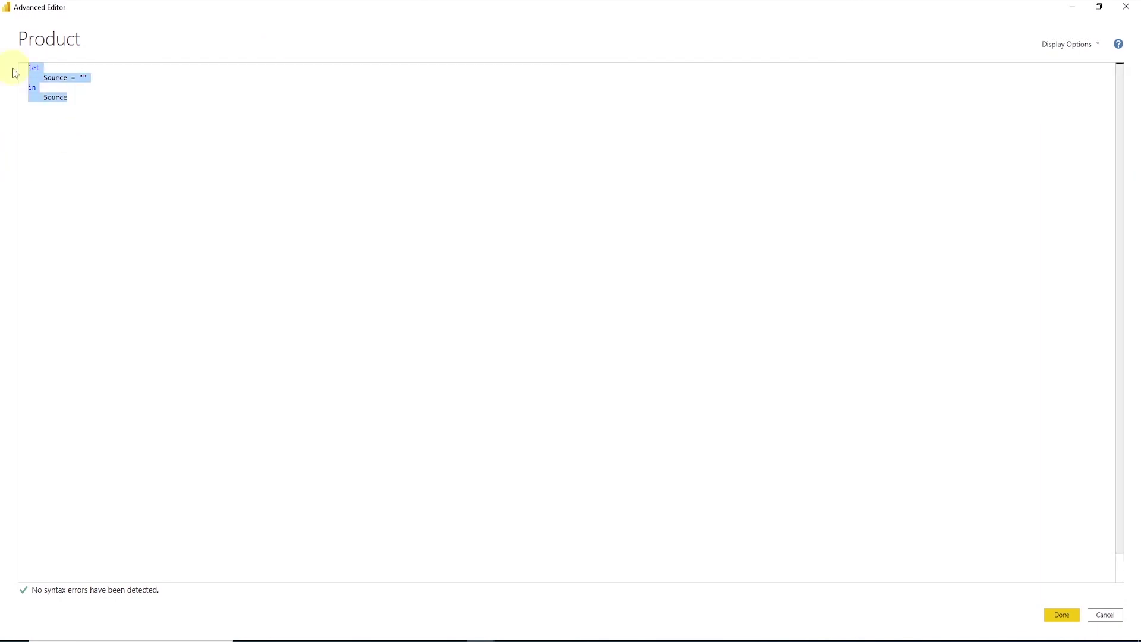
key("Delete")
type("let     Source = Table.NestedJoin(DimProduct, {\"ProductSubcategoryKey\"}, DimProductSubcategory, {\"ProductSubcategoryKey\"}, \"DimProdSubcat\", JoinKind.LeftOuter) in     Source")
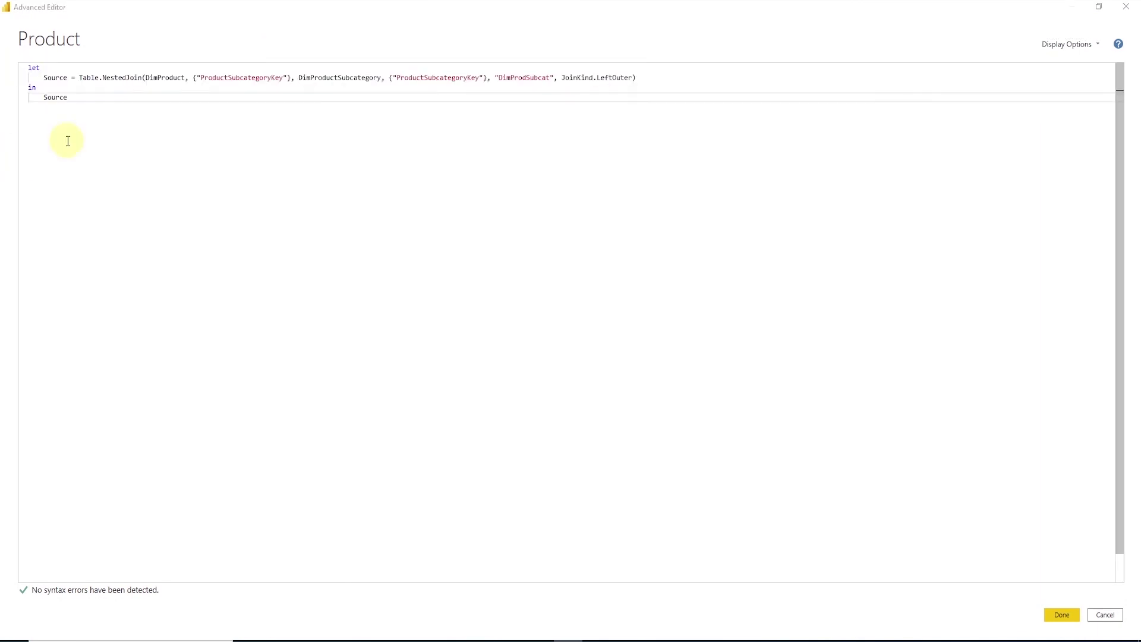
left_click_drag(102, 77, 142, 77)
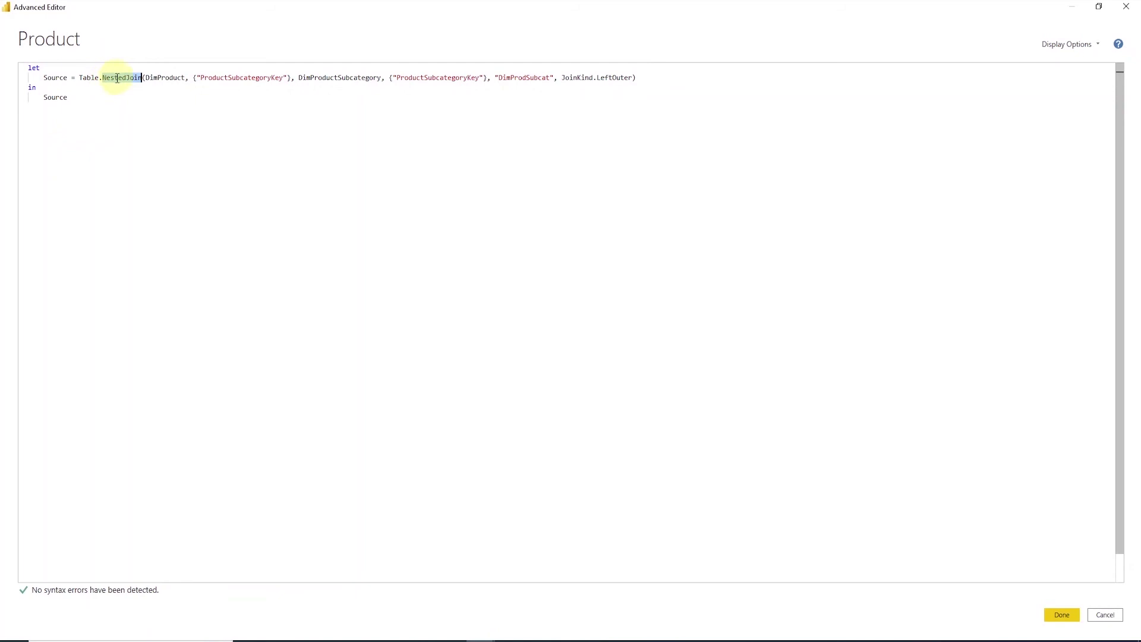
double_click(160, 78)
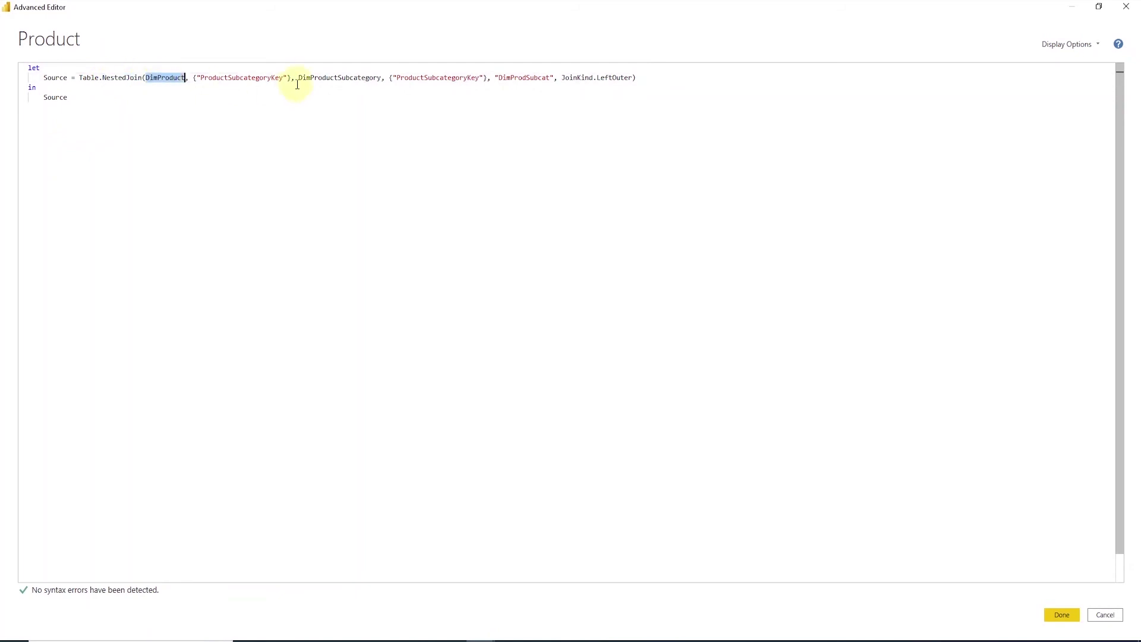
double_click(330, 77)
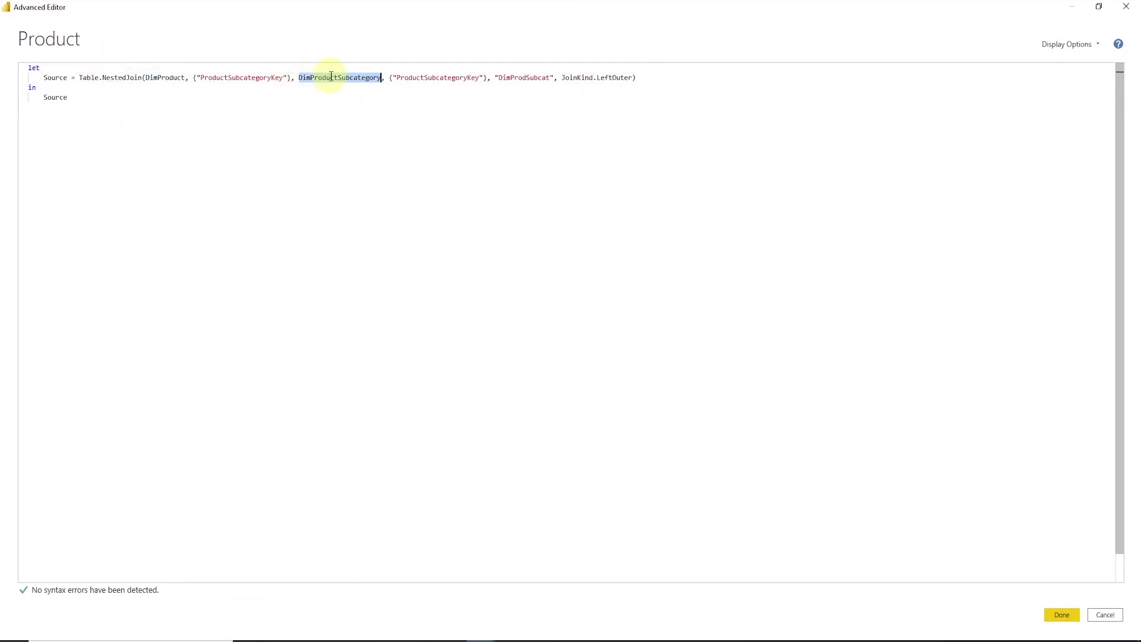
double_click(238, 78)
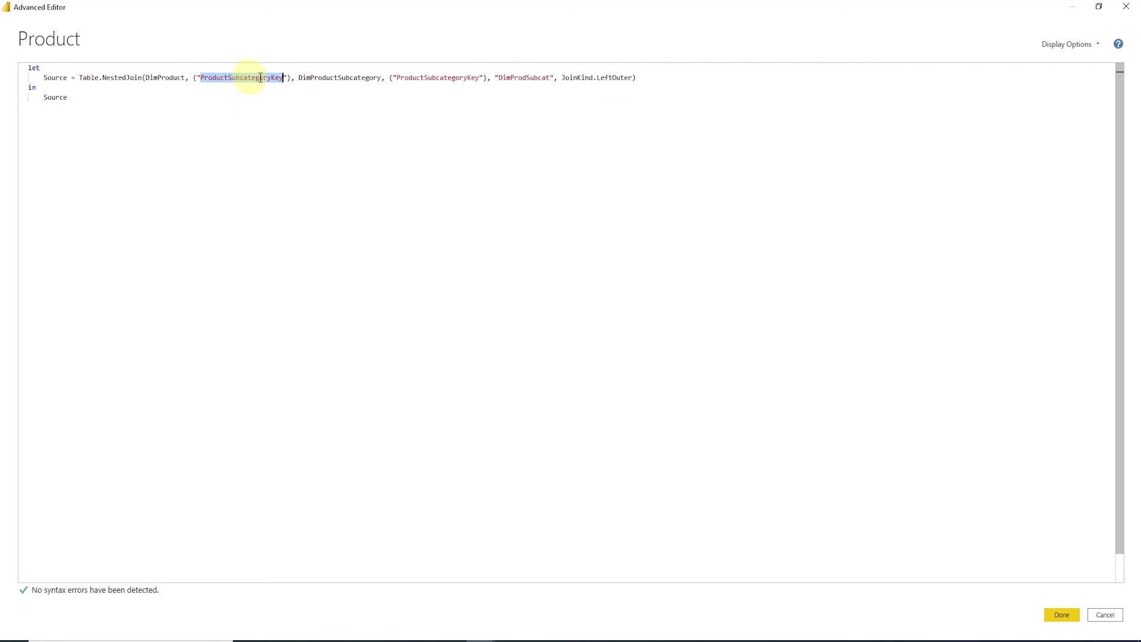
double_click(448, 77)
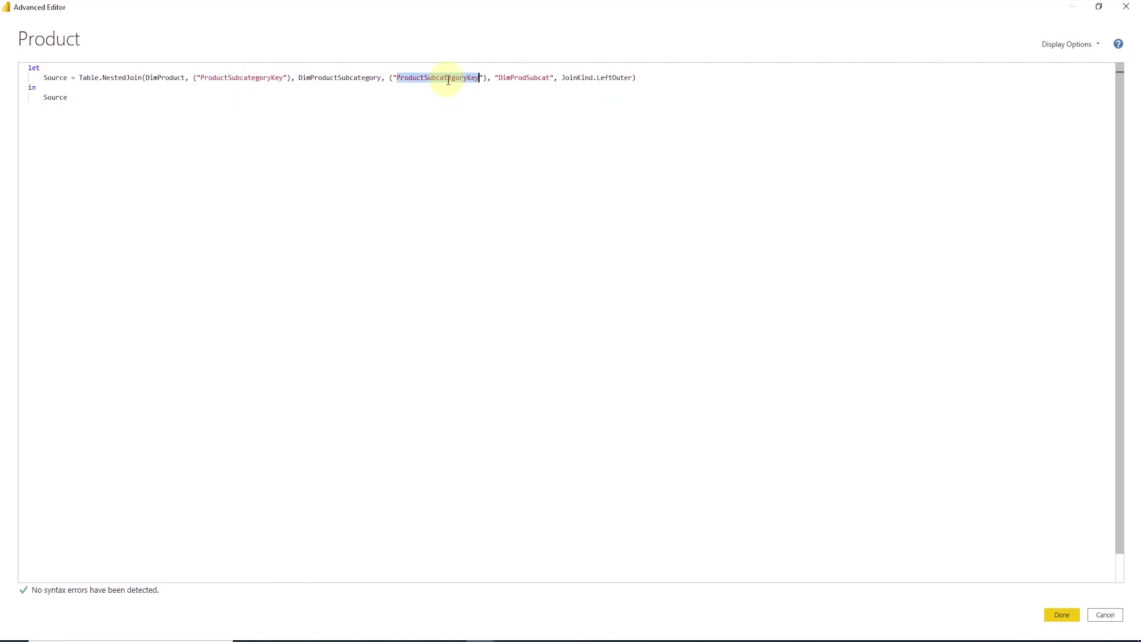
double_click(255, 78)
left_click(424, 78)
double_click(424, 78)
left_click(511, 77)
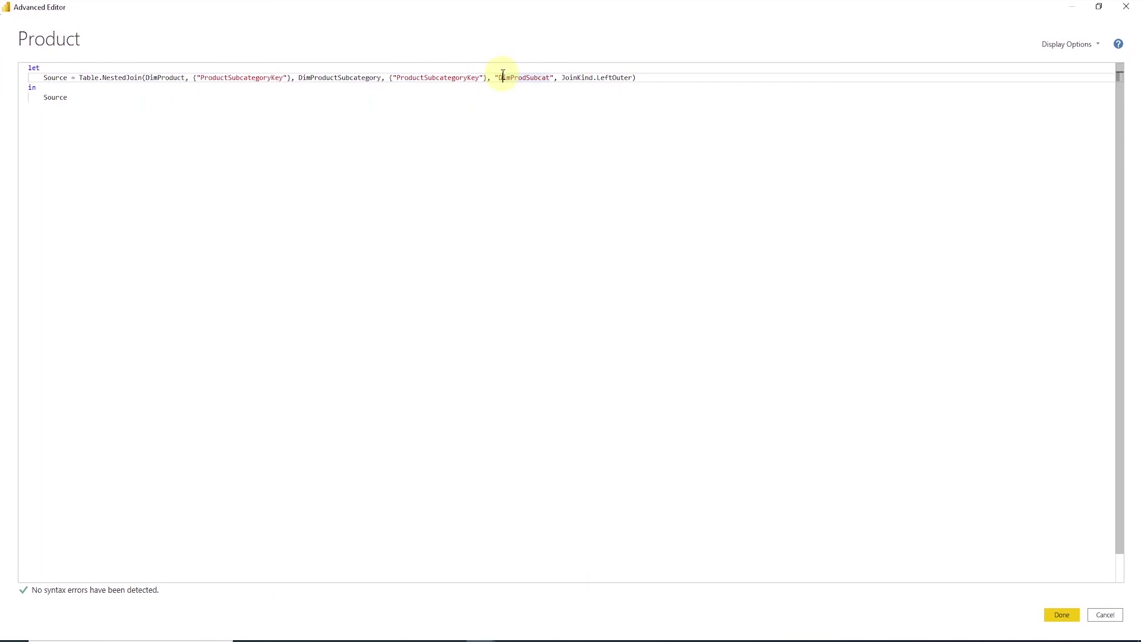
double_click(504, 78)
Step: Add a Table.ExpandTableColumn step expanding DimProdSubcat into prefixed subcategory columns
mouse_move(345, 79)
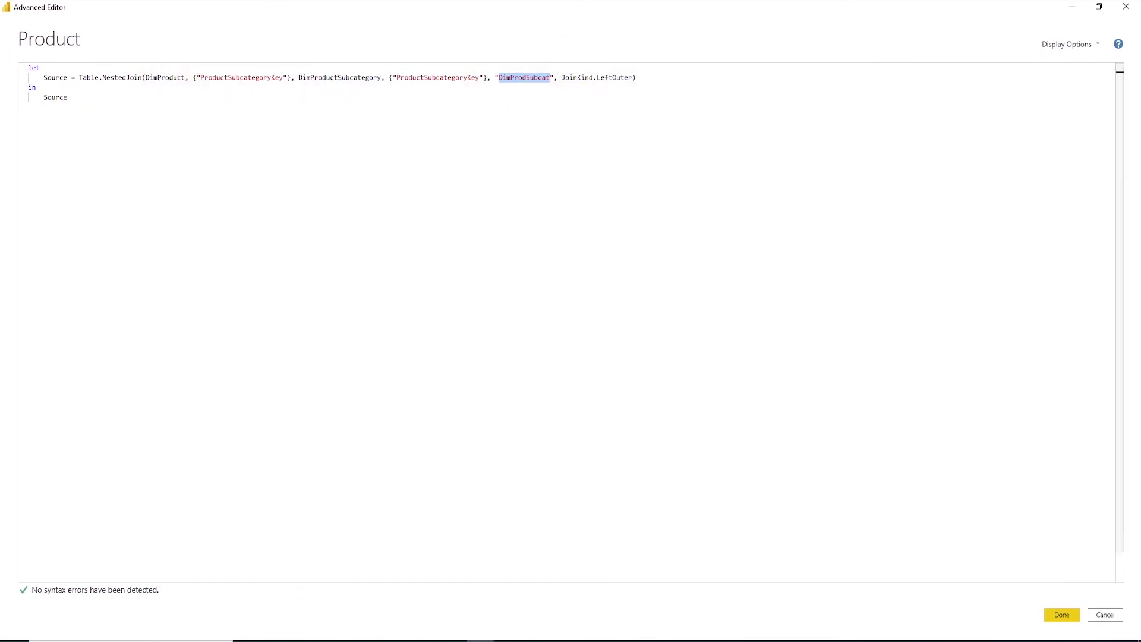
type(", ExpandedDimProdSubcat = Table.ExpandTableColumn(Source, \"DimProdSubcat\", {\"ProductSubcategoryKey\", \"EnglishProductSubcategoryName\", \"ProductCategoryKey\"}, {\"DimProdSubcat.ProductSubcategoryKey\", \"DimProdSubcat.EnglishProductSubcategoryName\", \"DimProdSubcat.ProductCategoryKey\"}),")
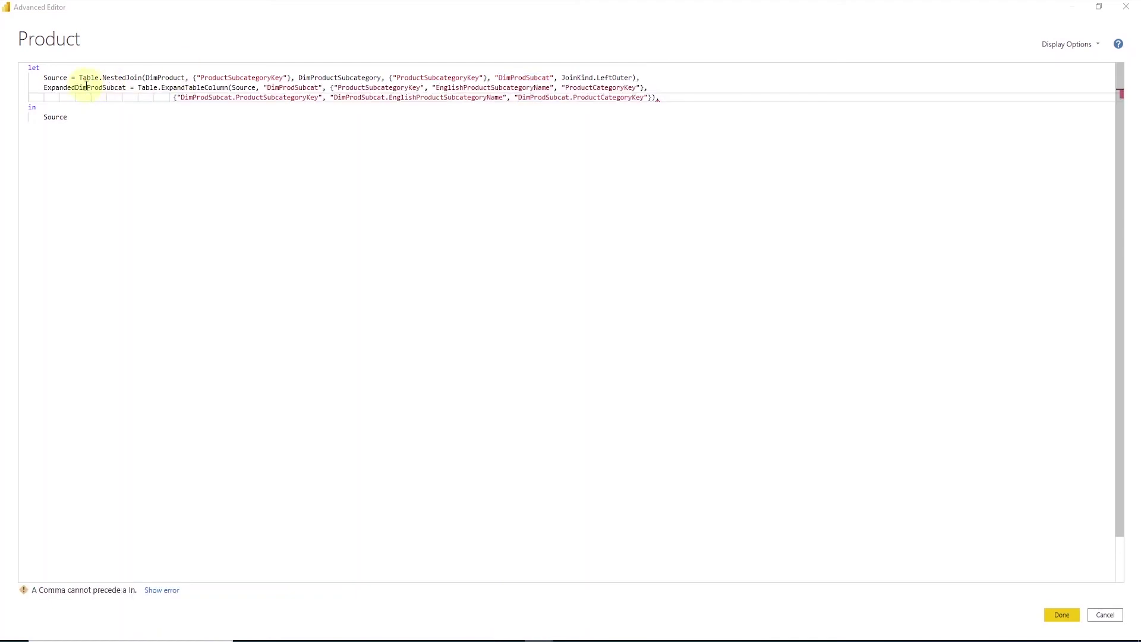
double_click(184, 88)
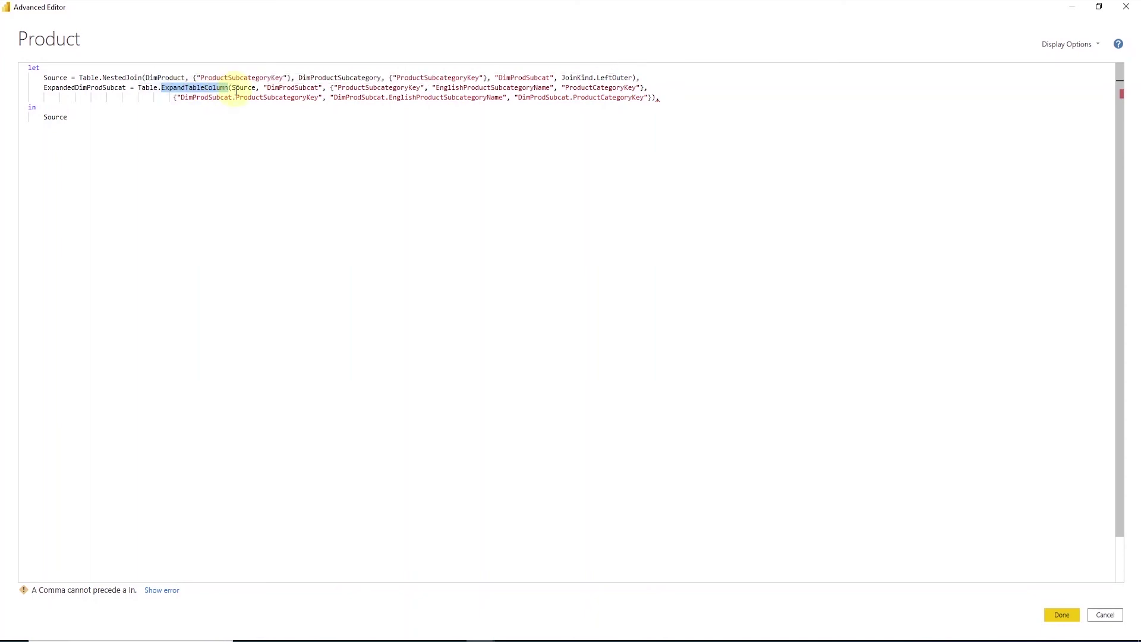
mouse_move(212, 90)
left_click(530, 78)
double_click(531, 78)
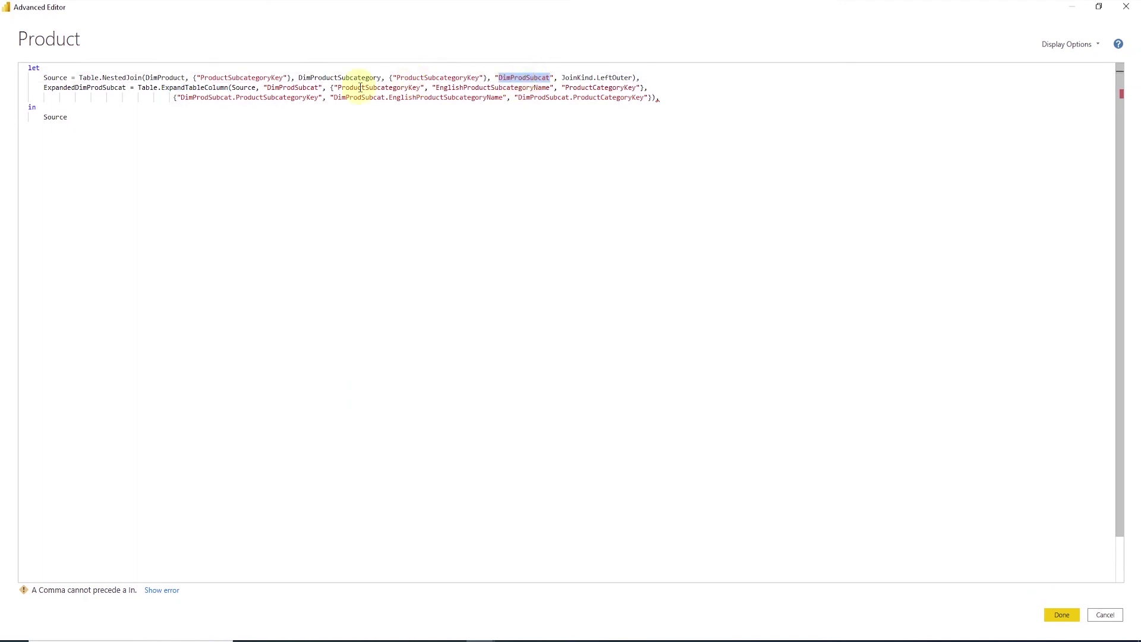
double_click(340, 99)
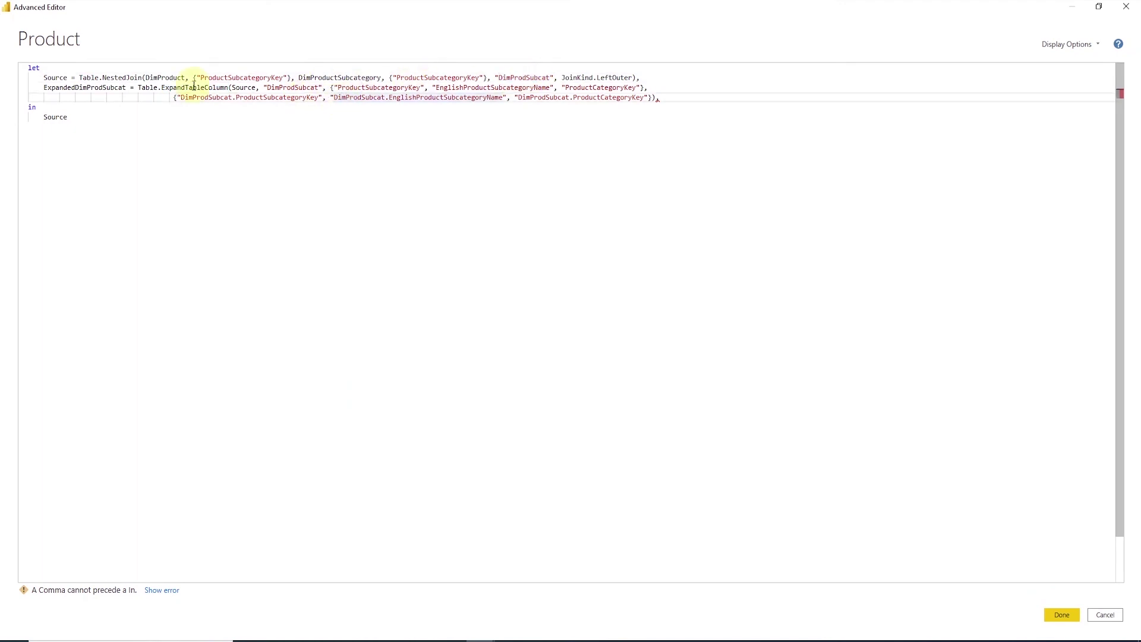
double_click(369, 98)
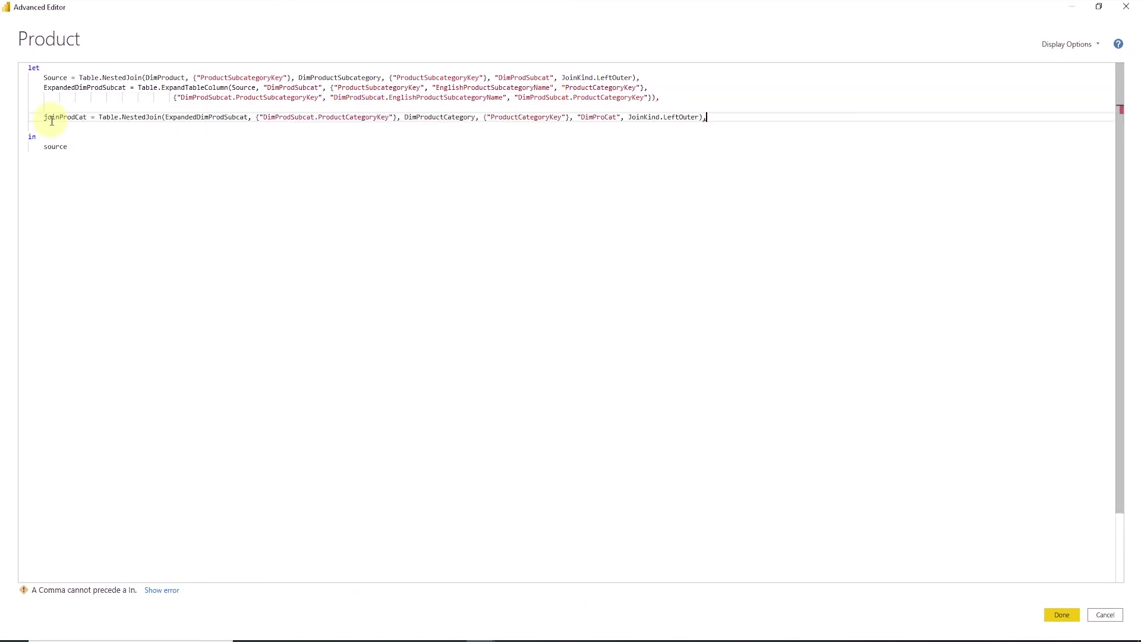
left_click(52, 118)
Step: Review the joinProdCat step, which joins DimProductCategory onto ExpandedDimProdSubcat
mouse_move(139, 117)
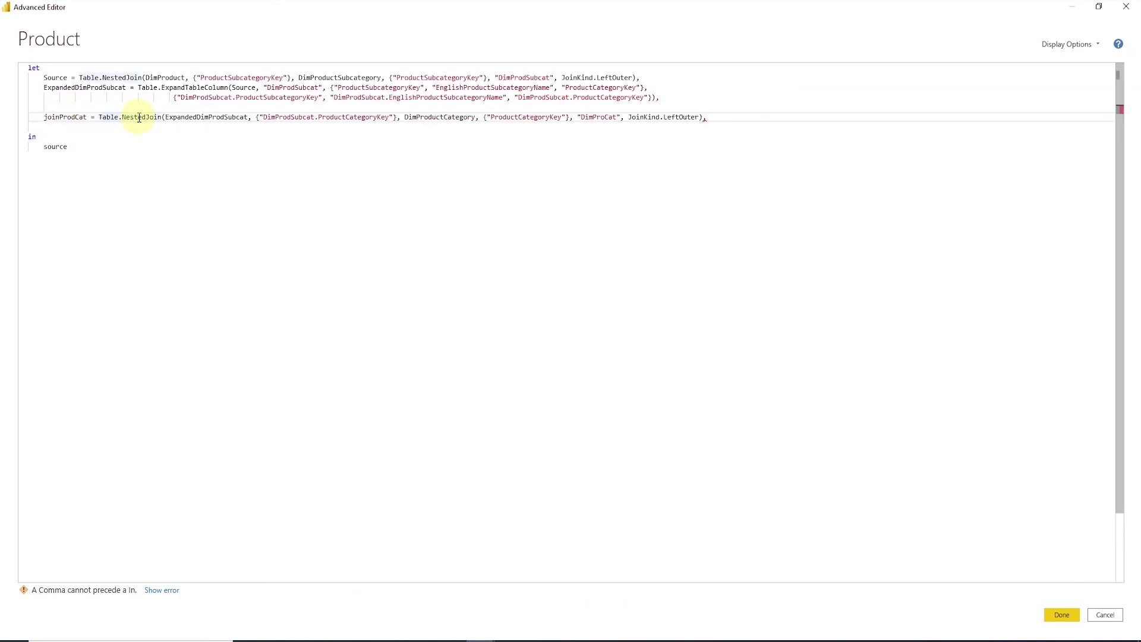
double_click(208, 117)
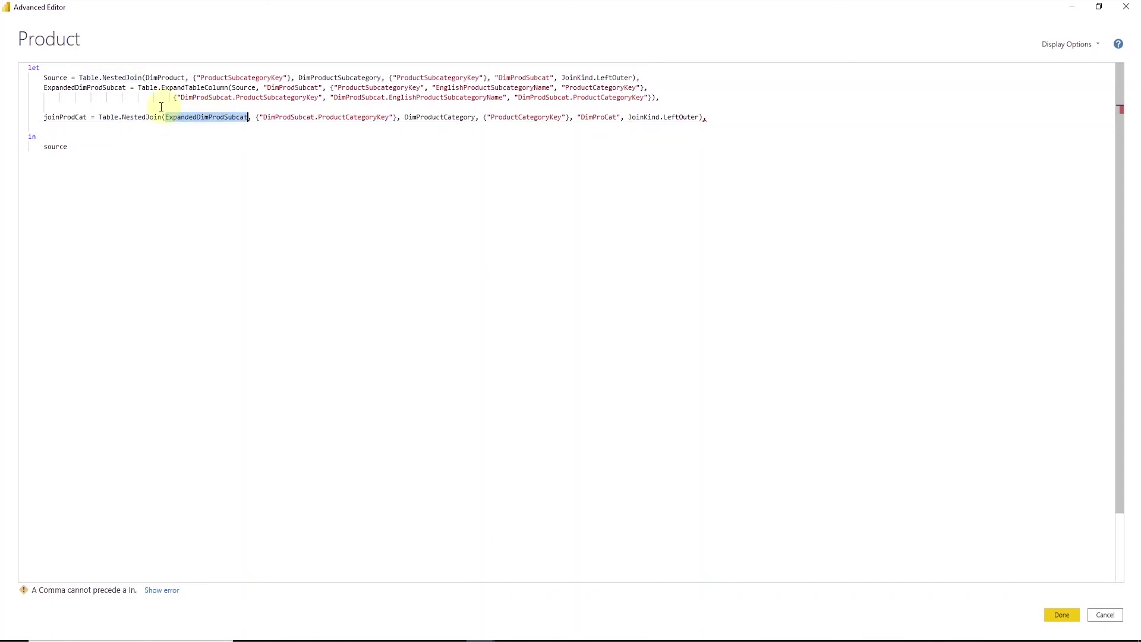
left_click(93, 87)
double_click(92, 88)
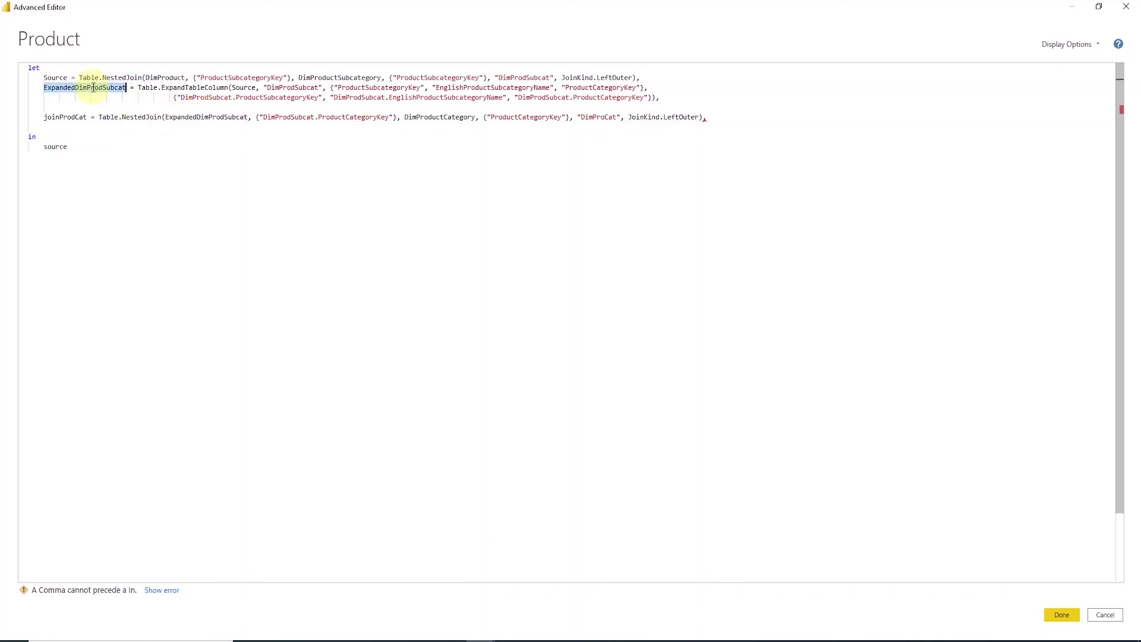
double_click(223, 117)
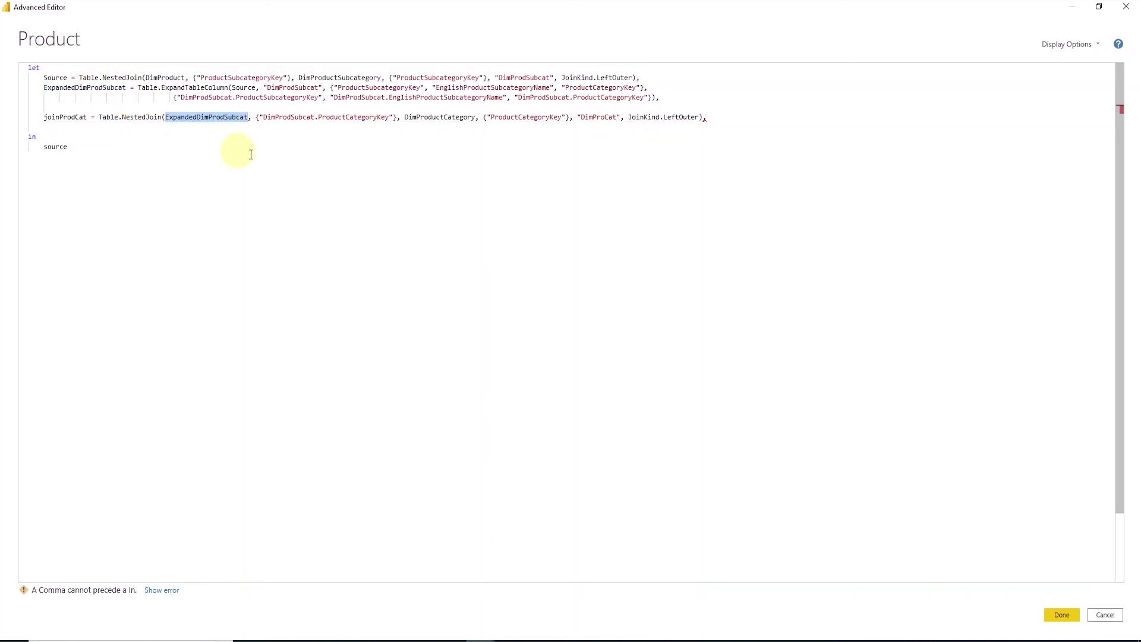
left_click(424, 117)
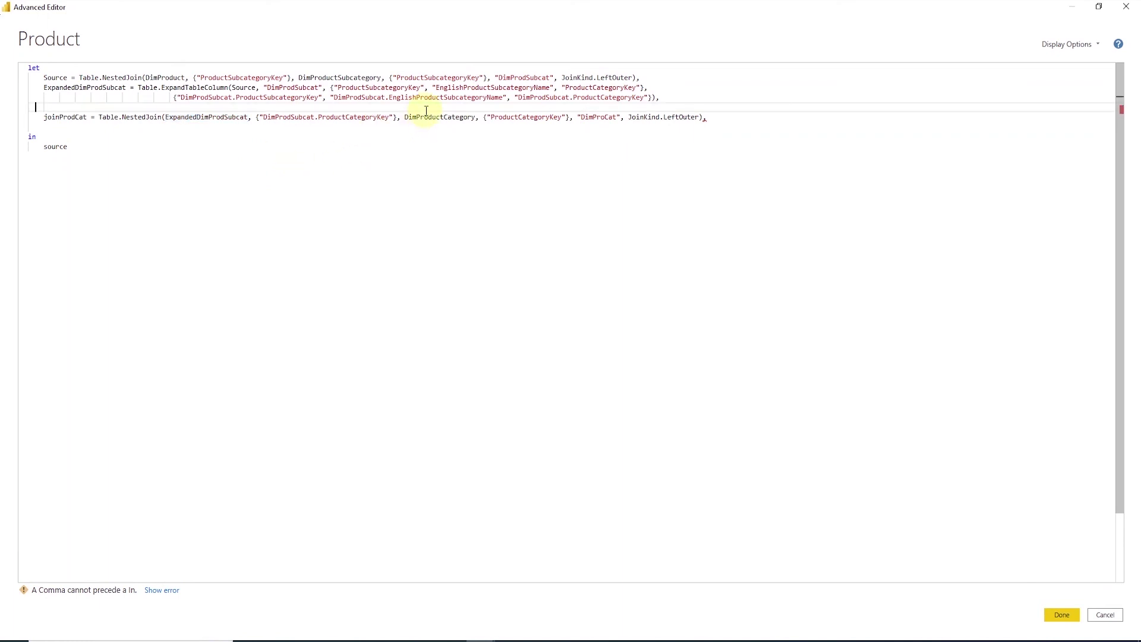
double_click(426, 116)
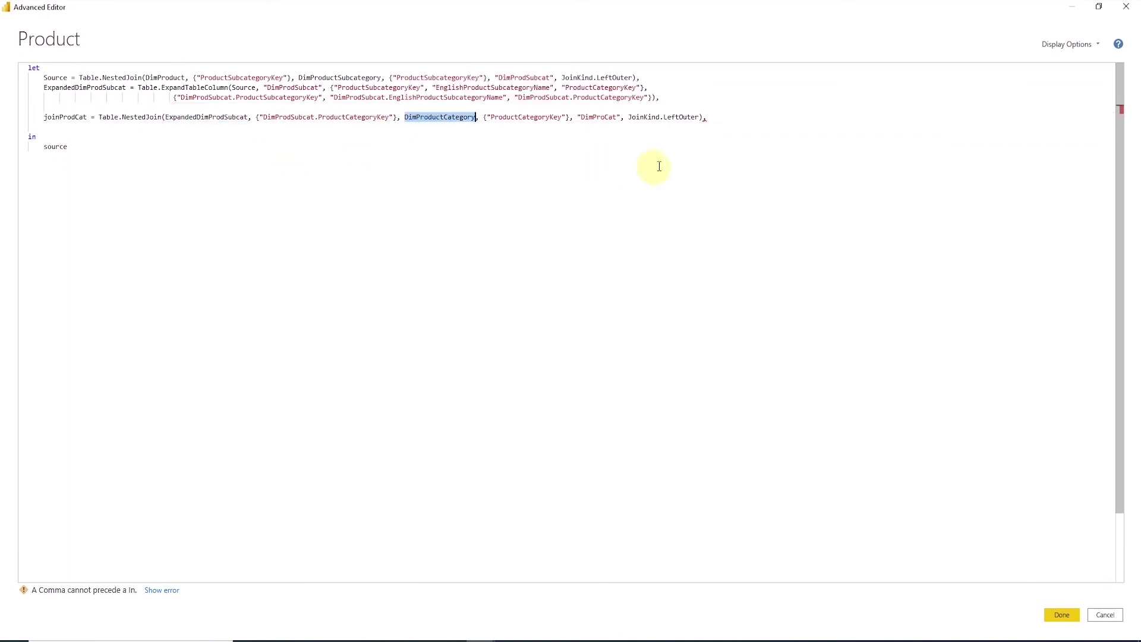
double_click(75, 117)
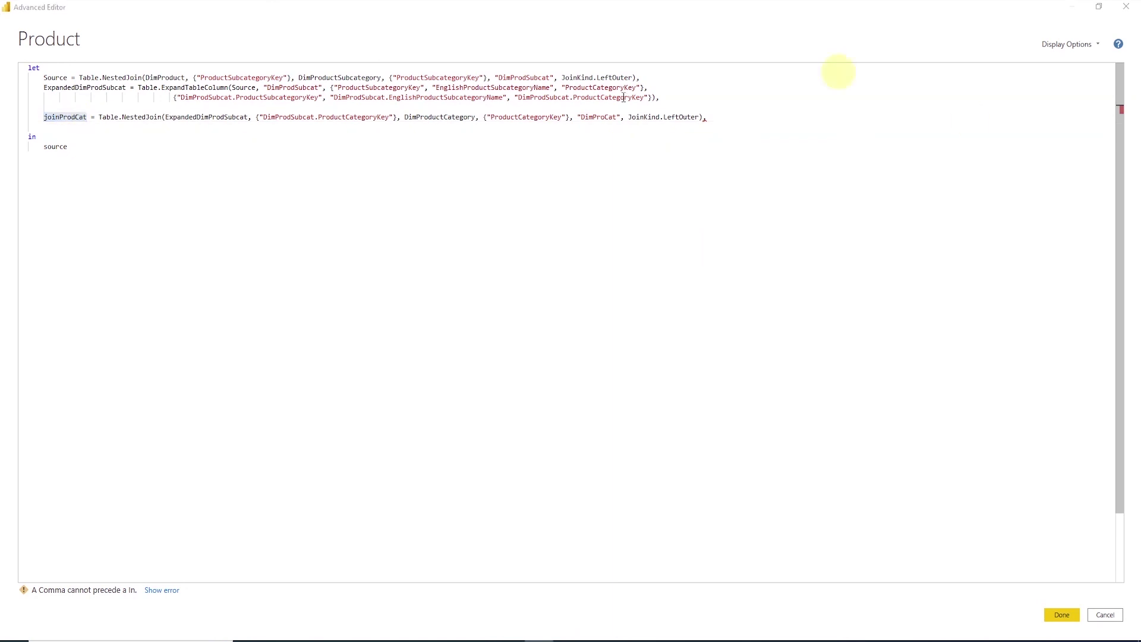
Step: Paste an ExpandedDimProCat step after joinProdCat that expands its DimProCat column with Table.ExpandTableColumn
left_click(61, 129)
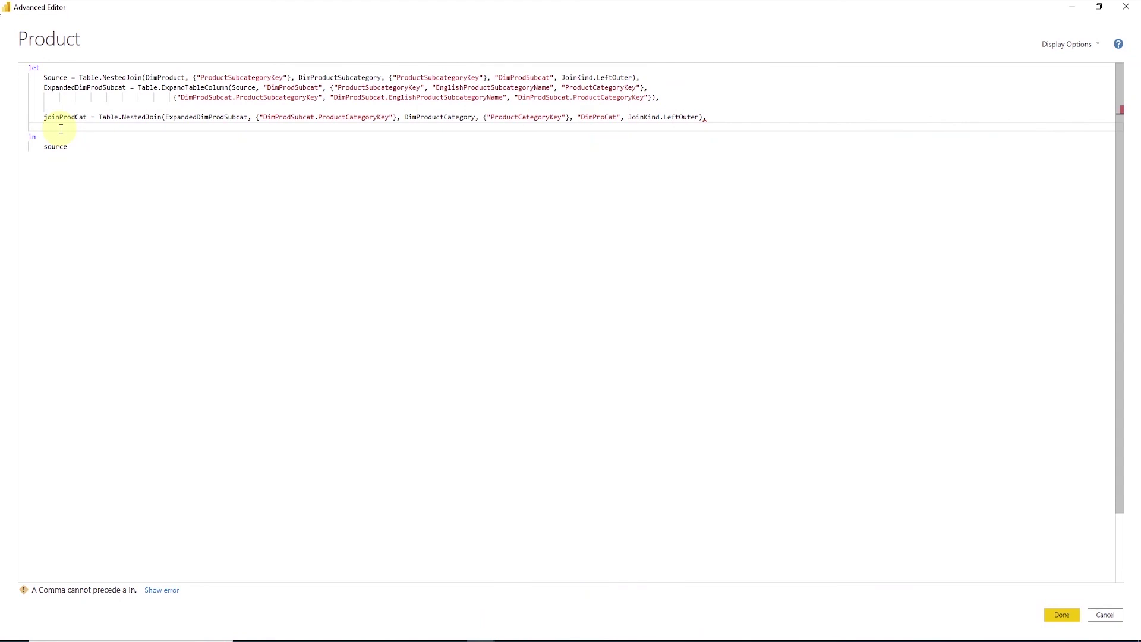
type("ExpandedDimProCat = Table.ExpandTableColumn(joinProdCat, \"DimProCat\", {\"EnglishProductCategoryName\"}, {\"DimProCat.EnglishProductCategoryName\"}),")
double_click(165, 126)
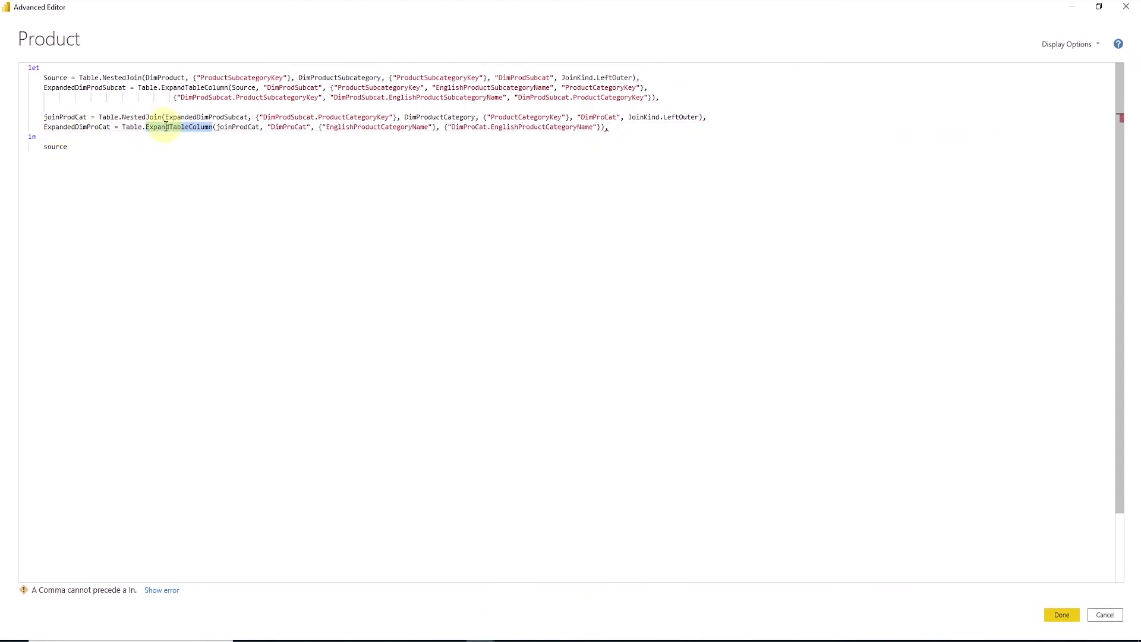
double_click(235, 127)
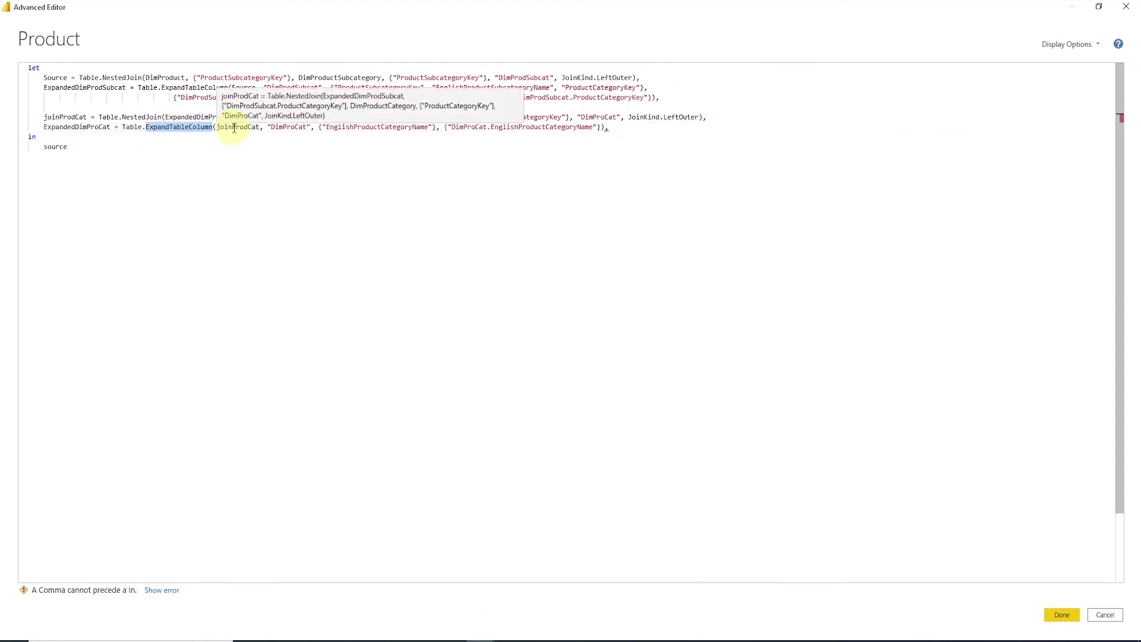
double_click(285, 127)
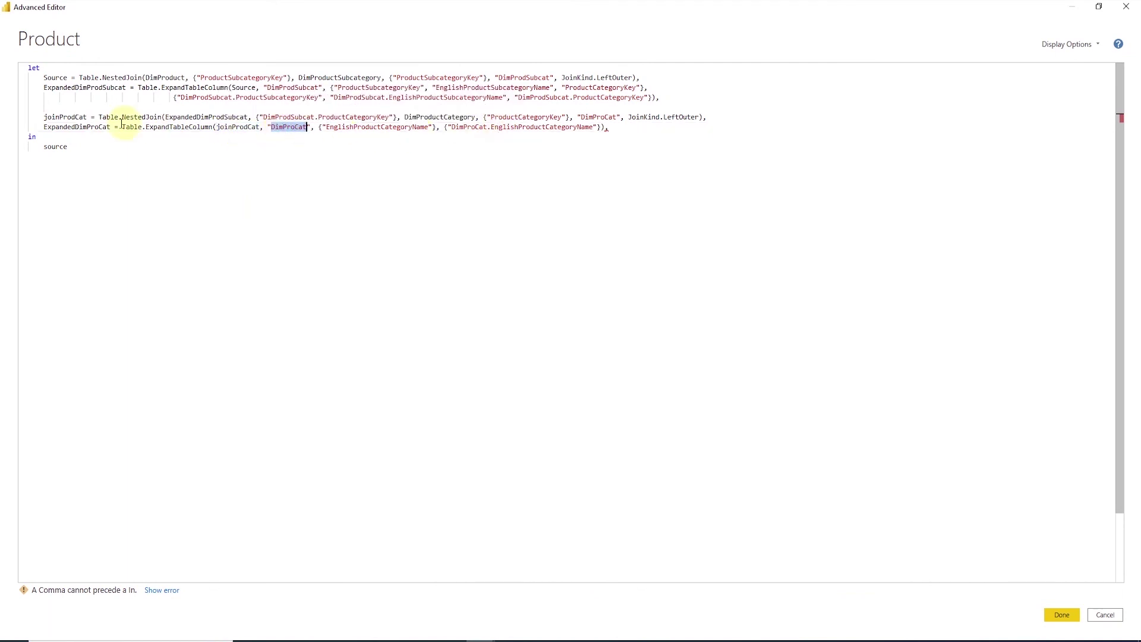
double_click(76, 127)
Step: Add the SelectProudctColumns Table.SelectColumns step on a new line after ExpandedDimProCat
left_click(636, 127)
key("Return")
type("SelectProuctColumns = Table.SelectColumns(ExpandedDimProCat,{\"ProductKey\", \"EnglishProductName\", \"EnglishDescription\", \"Status\", \"DimProdSubcat.ProductSubcategoryKey\", \"DimProdSubcat.EnglishProductSubcategoryName\", \"DimProCat.EnglishProductCategoryName\"})")
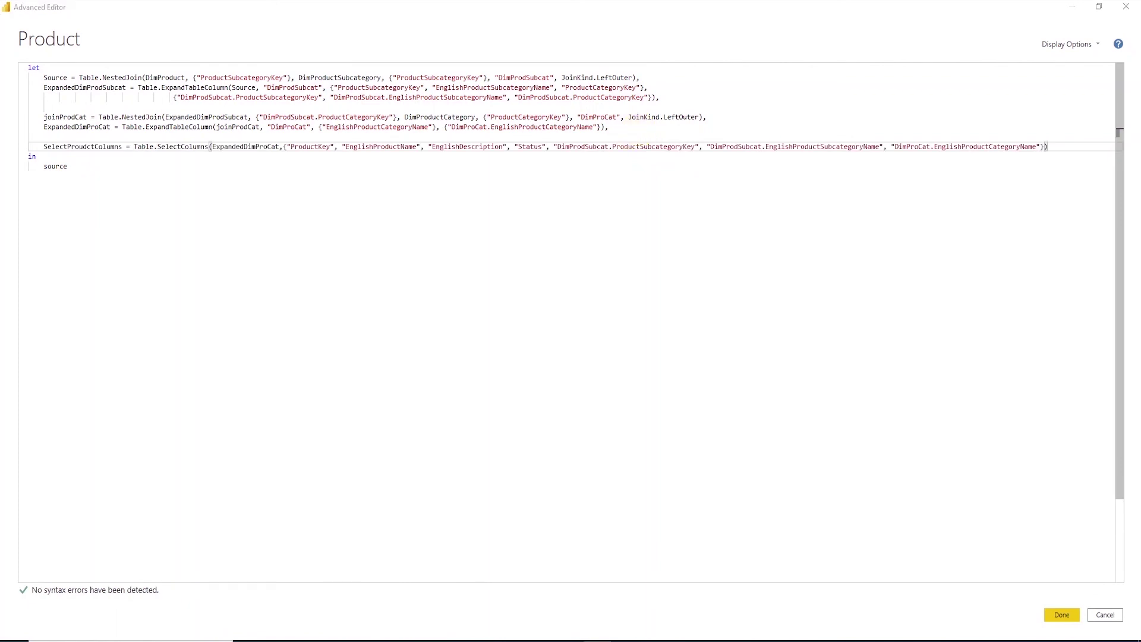
Step: Check the SelectColumns line against ExpandedDimProCat, including ProductSubcategoryKey, EnglishProductSubcategoryName and EnglishProductCategoryName
double_click(183, 146)
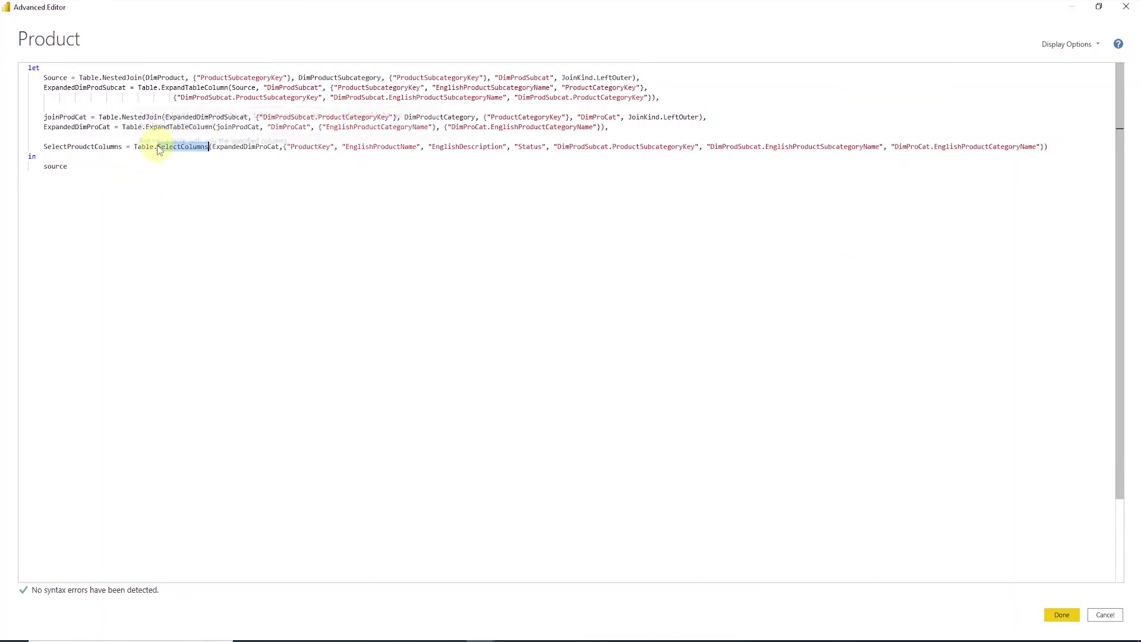
mouse_move(158, 147)
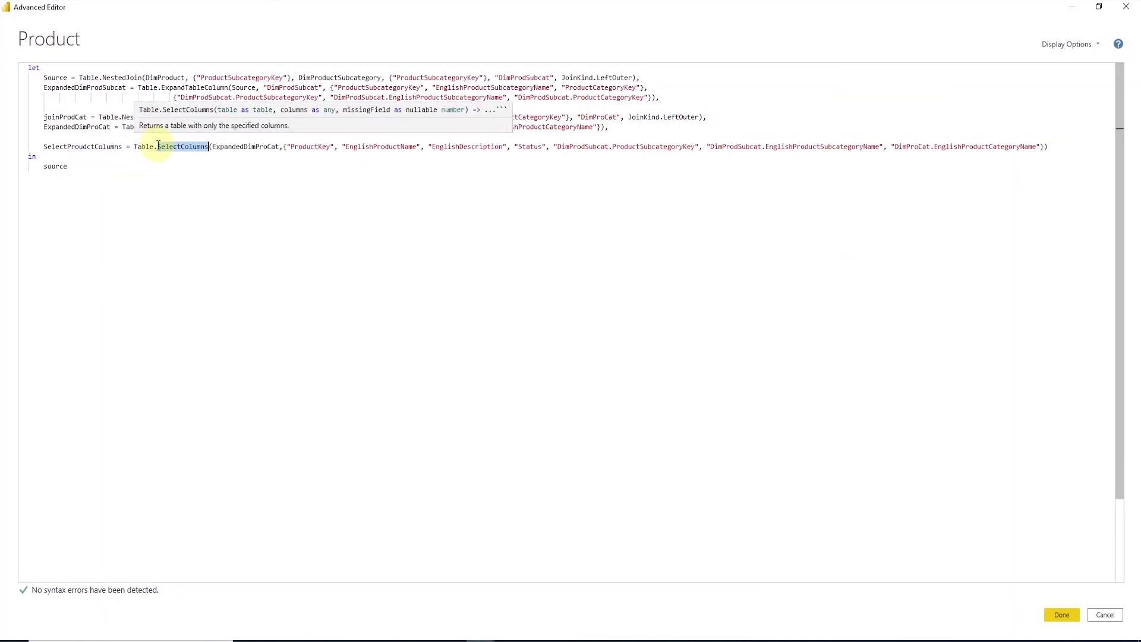
double_click(89, 126)
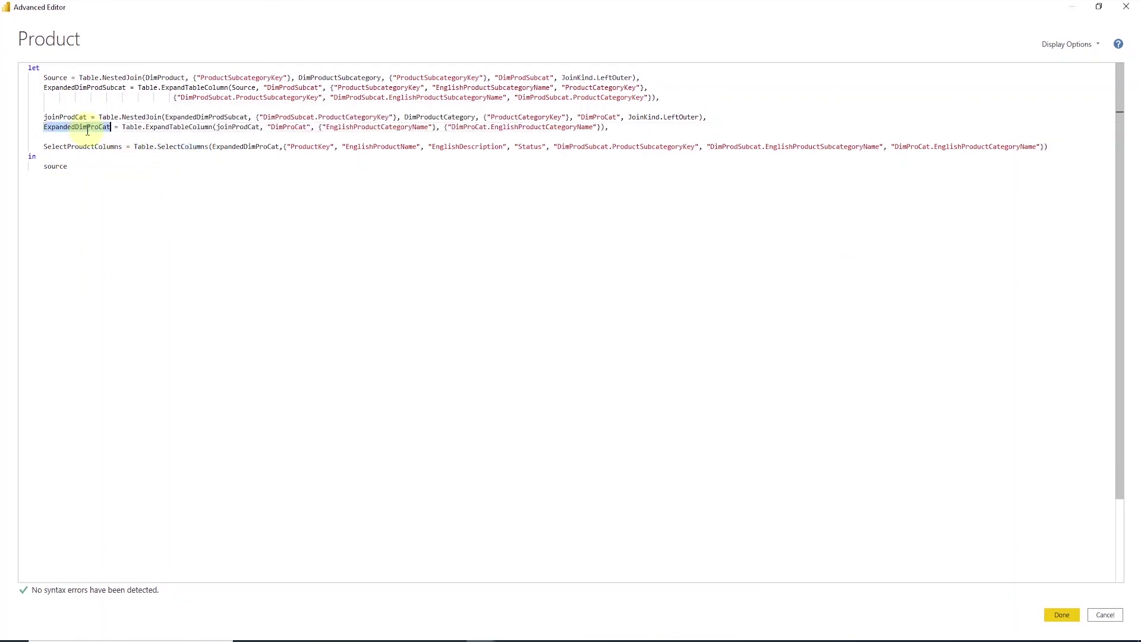
double_click(249, 148)
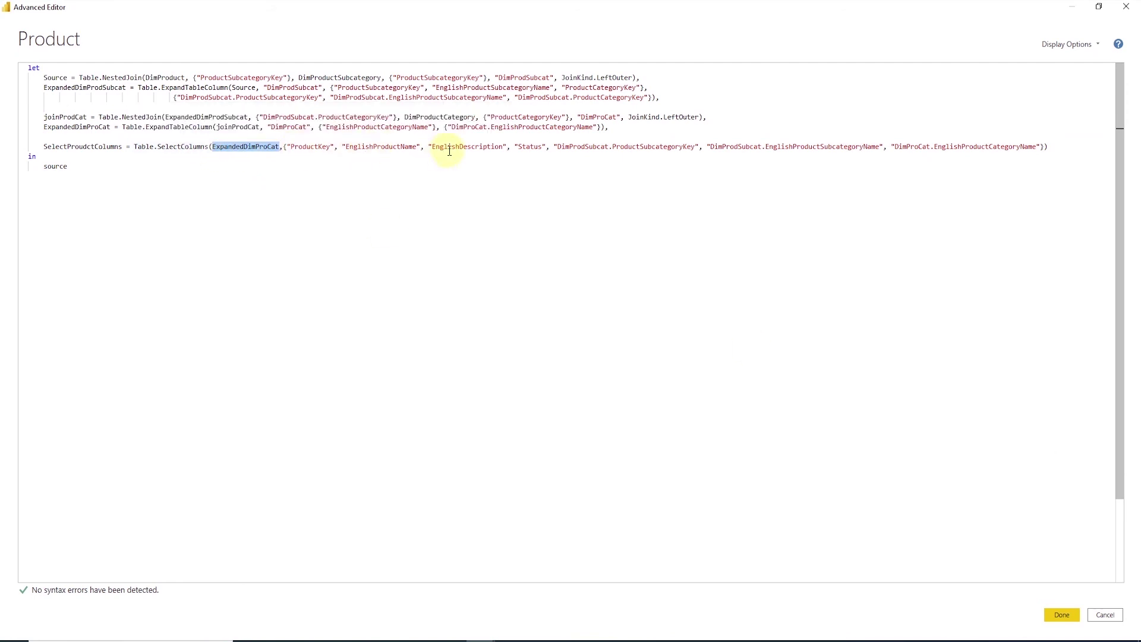
double_click(582, 147)
double_click(521, 77)
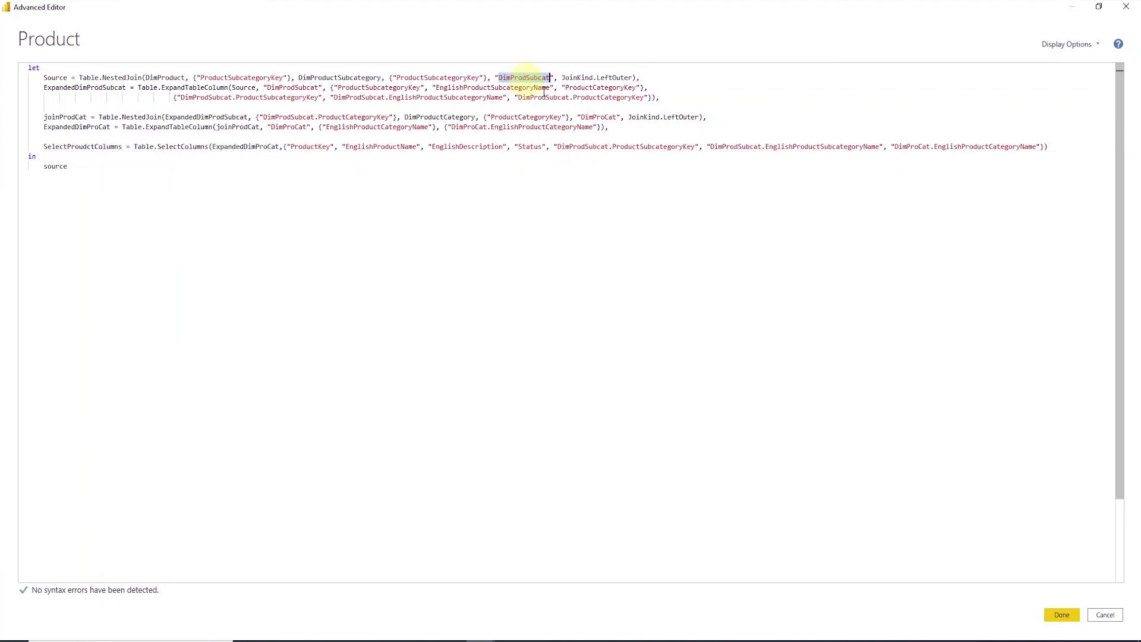
double_click(585, 147)
double_click(663, 147)
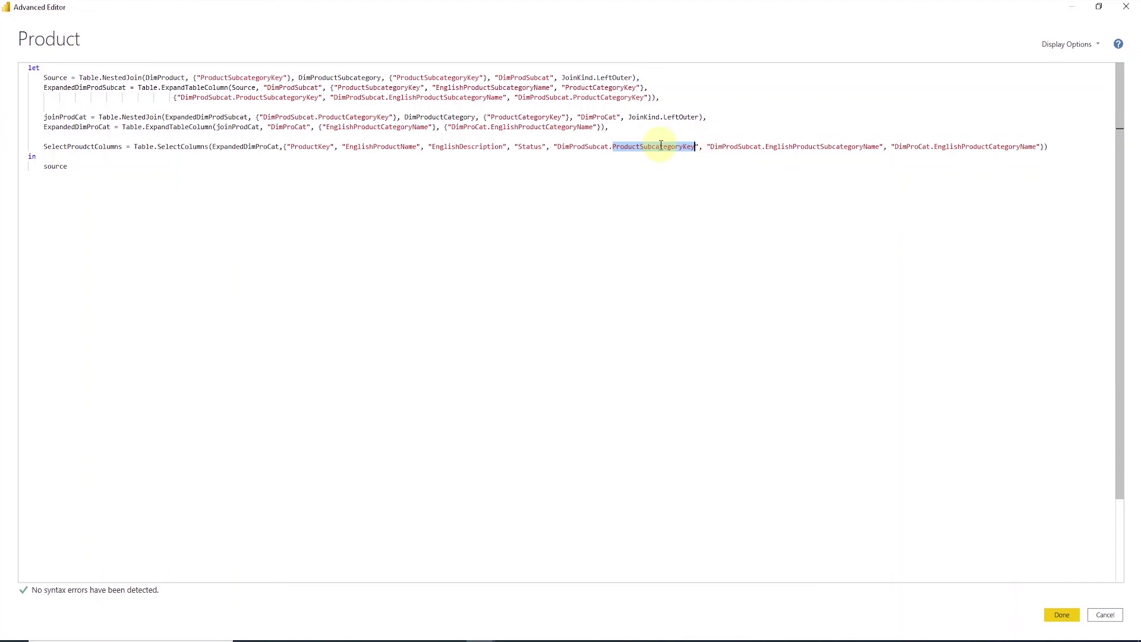
double_click(793, 147)
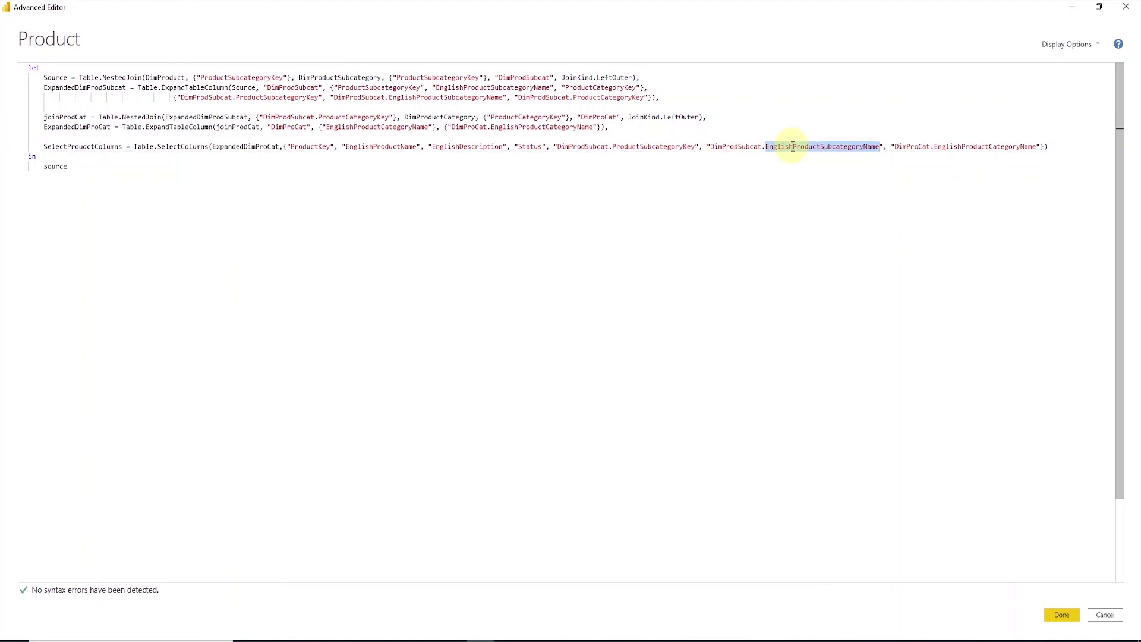
double_click(913, 146)
double_click(597, 117)
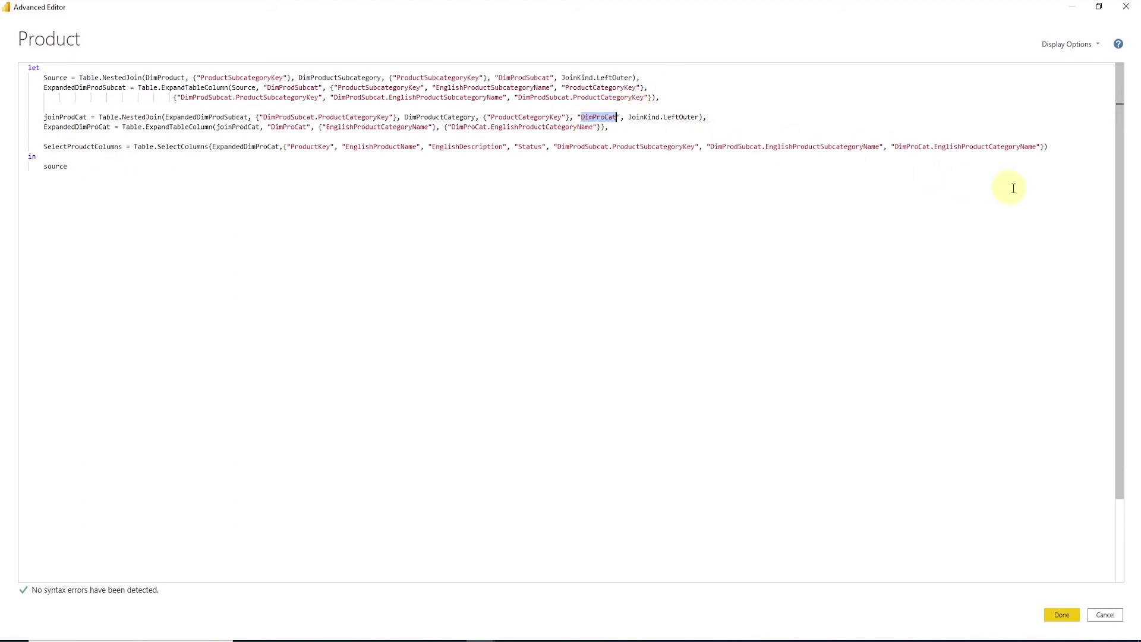
double_click(995, 146)
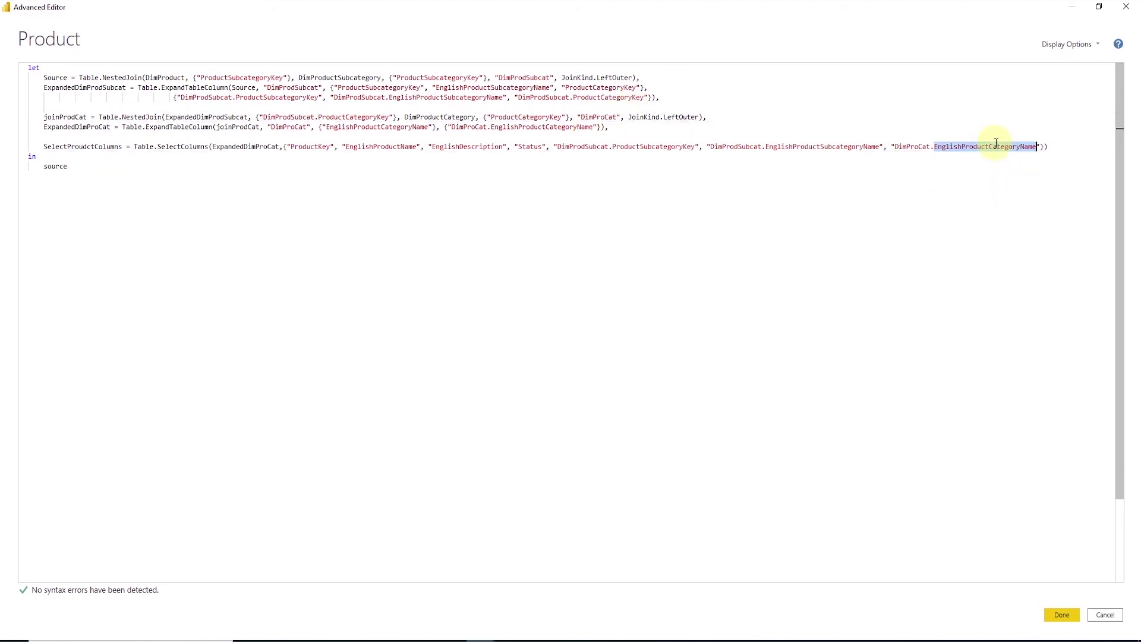
Step: Replace 'source' after 'in' with SelectProudctColumns as the query's returned step
double_click(67, 147)
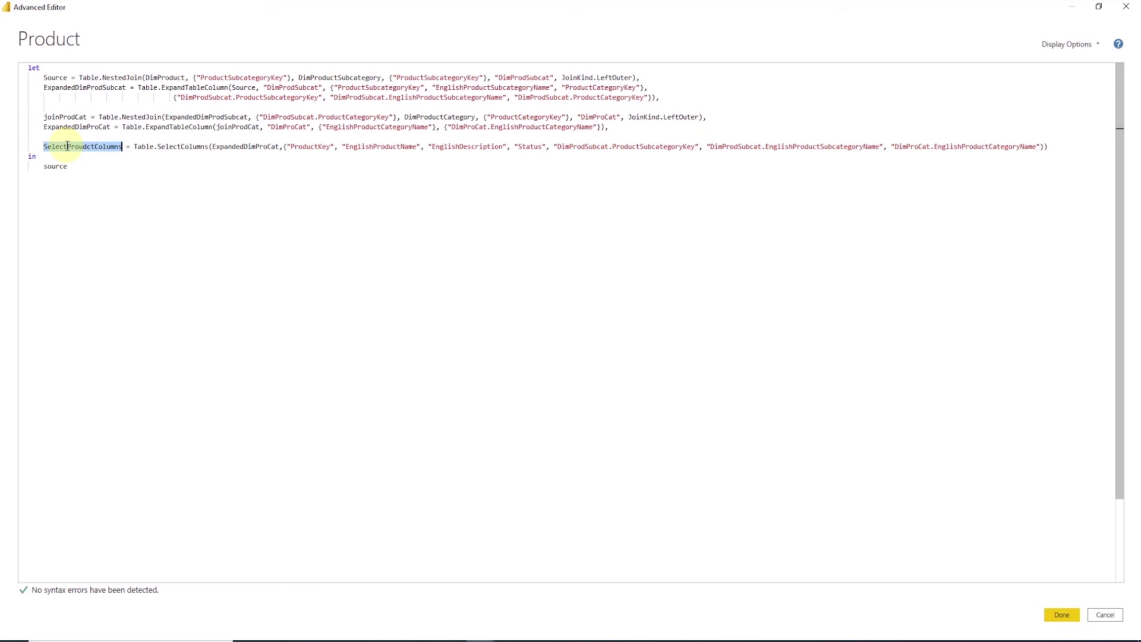
double_click(52, 167)
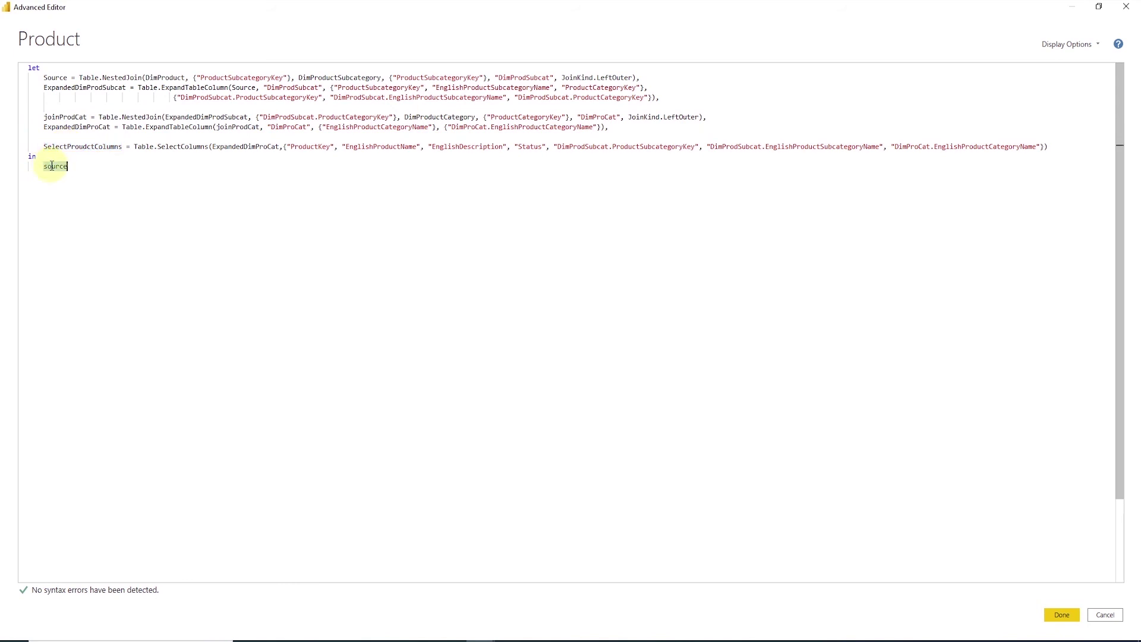
type("SelectProudctColumns")
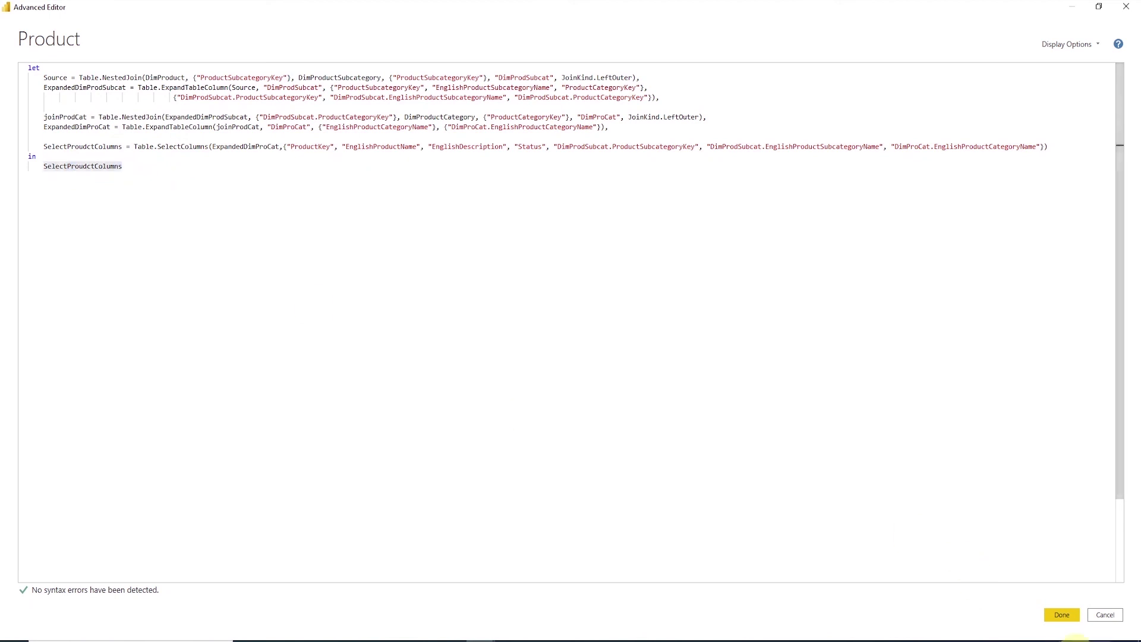
Step: Confirm the Product query code with Done, then use Close & Apply to load it
left_click(1062, 616)
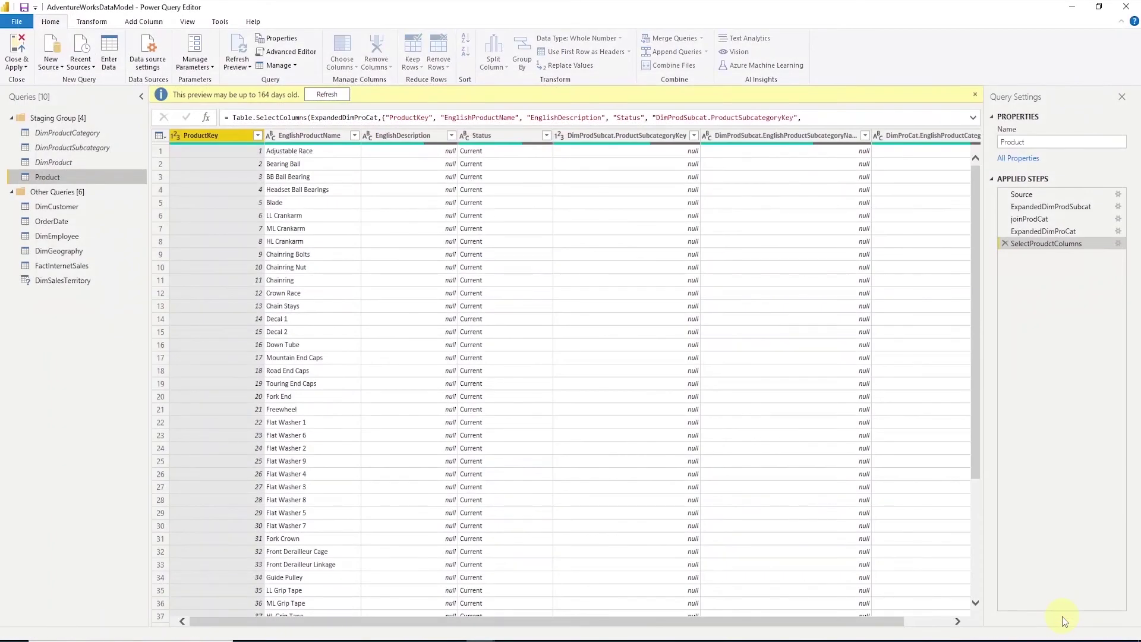
left_click(21, 52)
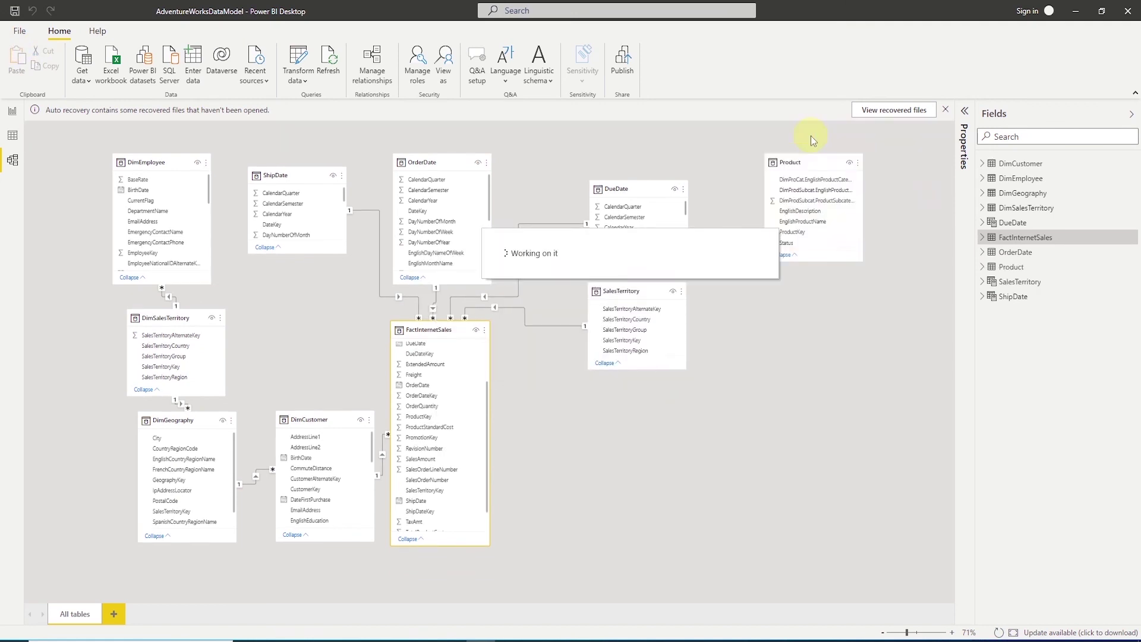
Step: Move the Product card below SalesTerritory and link FactInternetSales ProductKey to Product ProductKey
left_click_drag(802, 157, 618, 403)
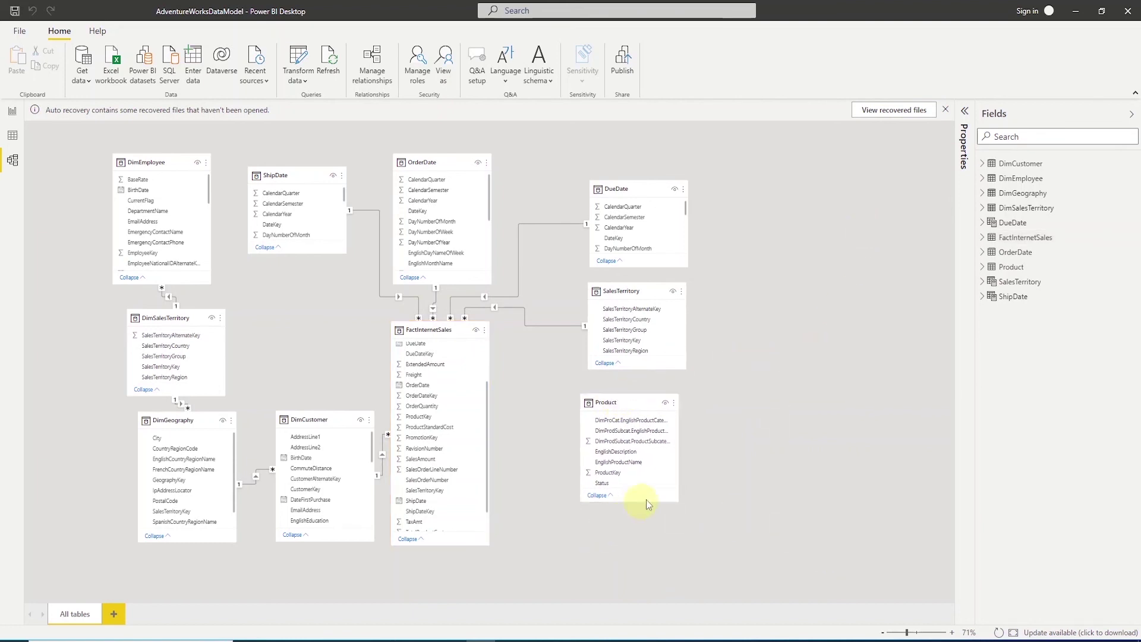
left_click_drag(418, 417, 606, 480)
mouse_move(156, 319)
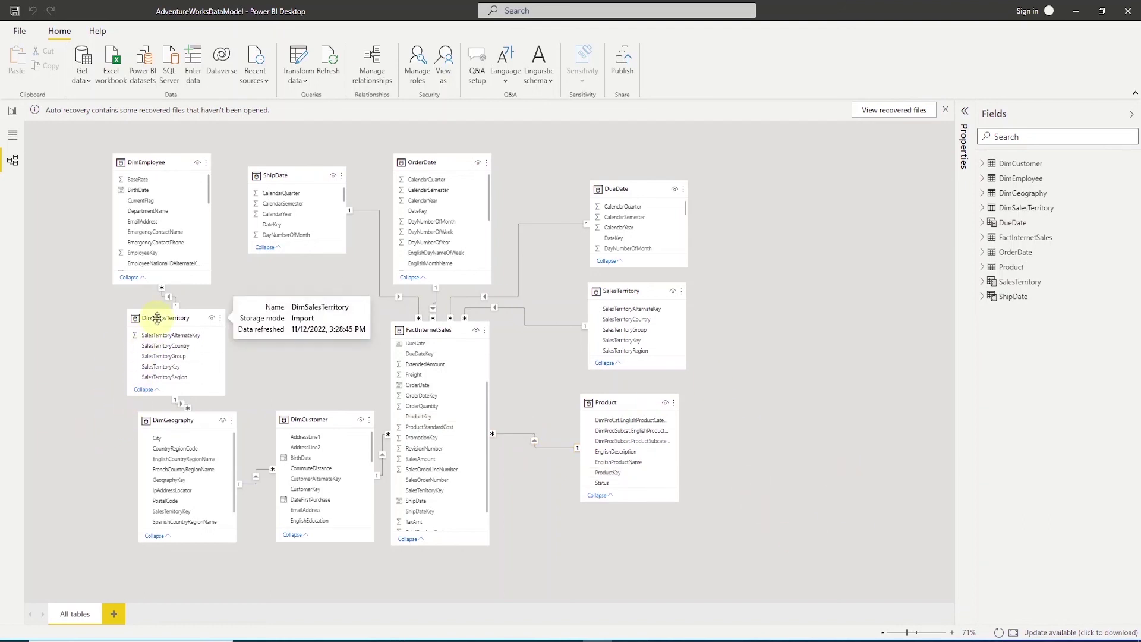
mouse_move(172, 420)
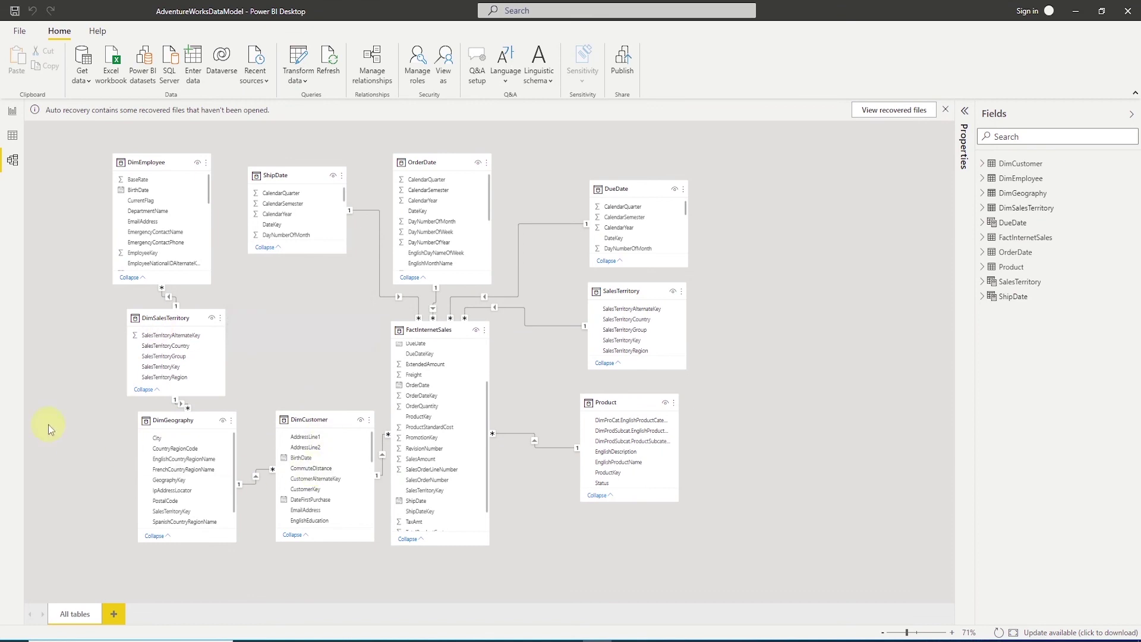
mouse_move(420, 332)
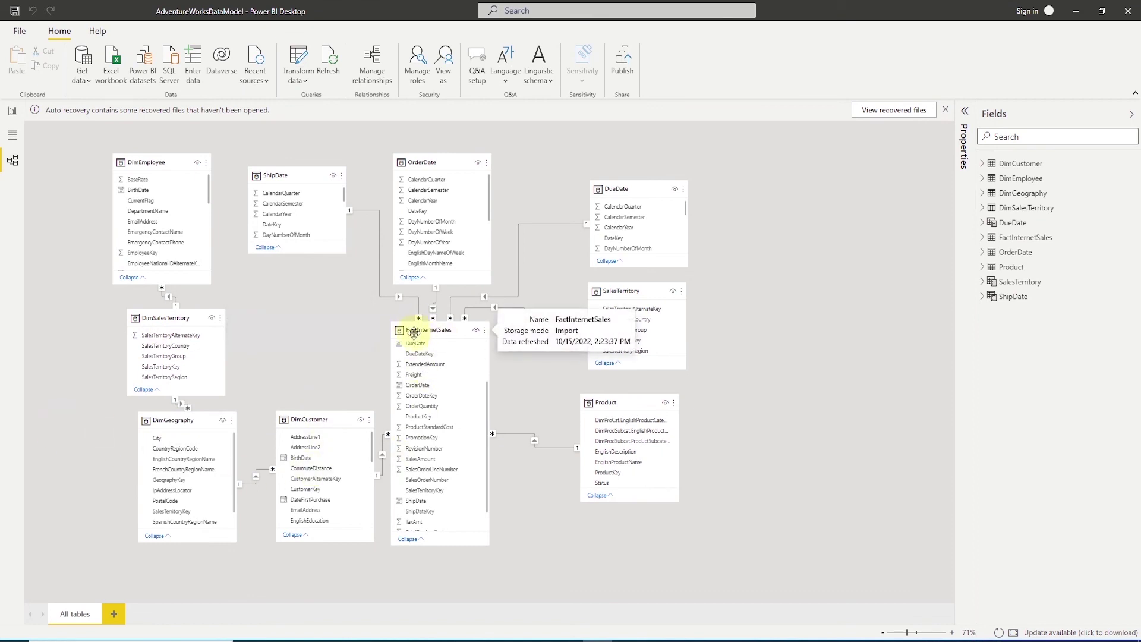